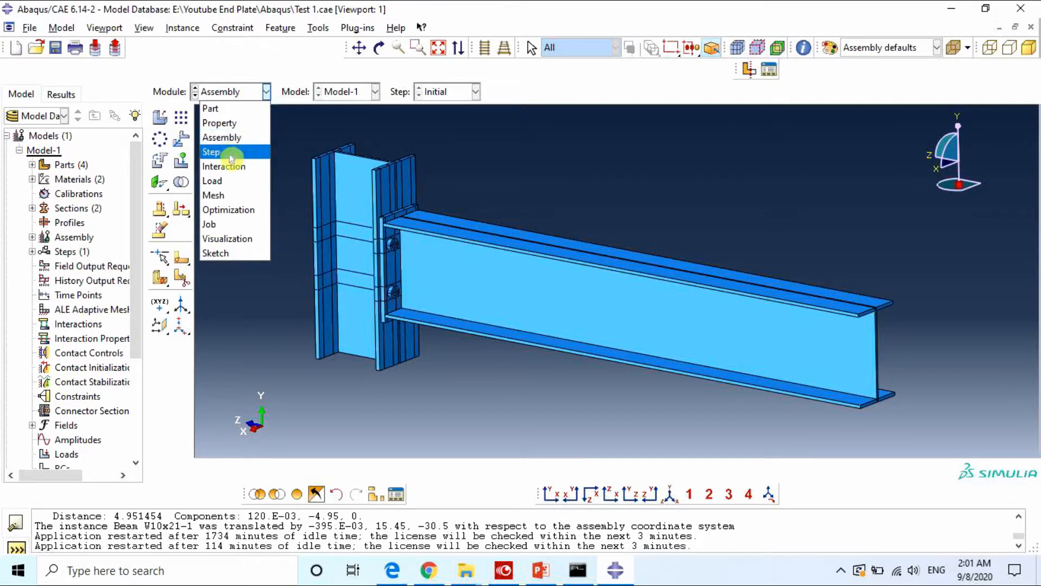
Step: Switch to the Interaction module and start an assembly-level geometry surface named Bolts
left_click(238, 166)
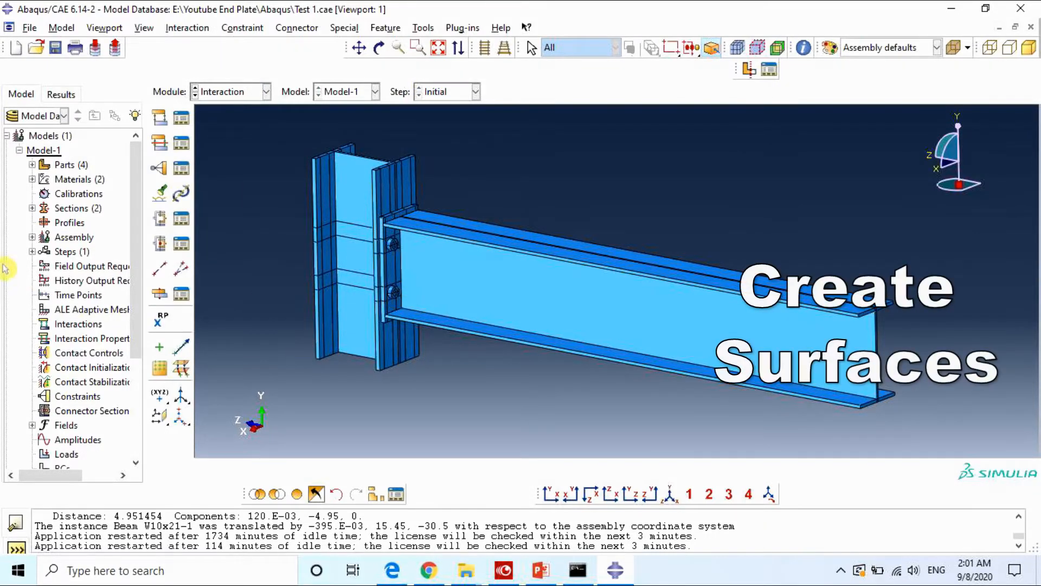
left_click(32, 238)
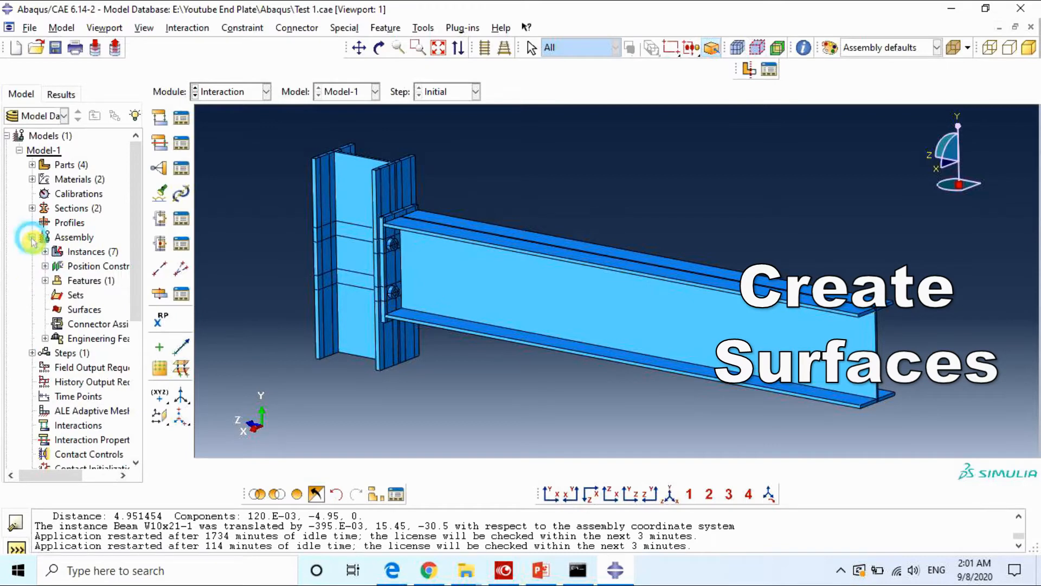
double_click(83, 310)
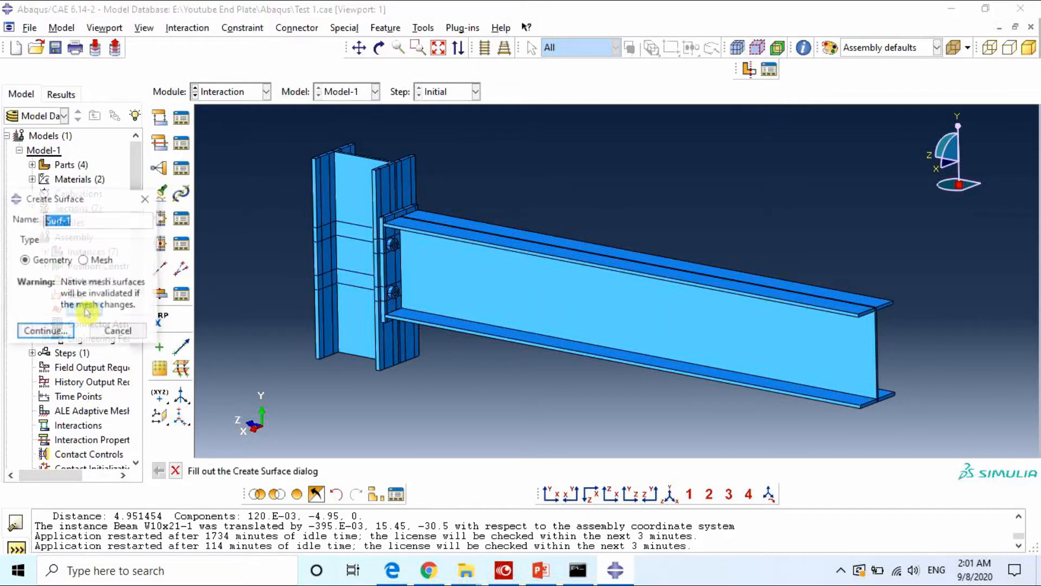
left_click_drag(109, 207, 122, 214)
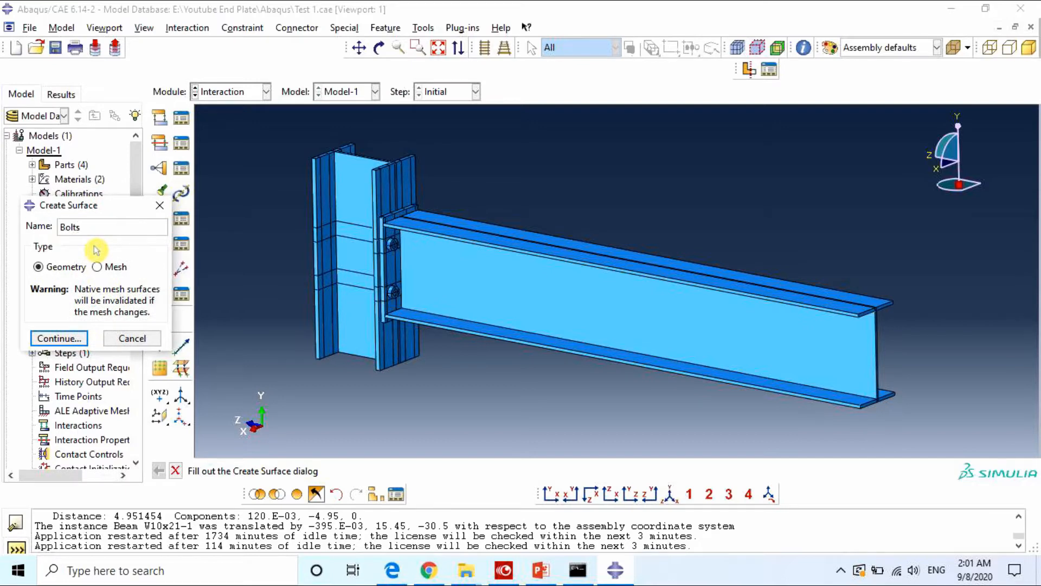
left_click(71, 337)
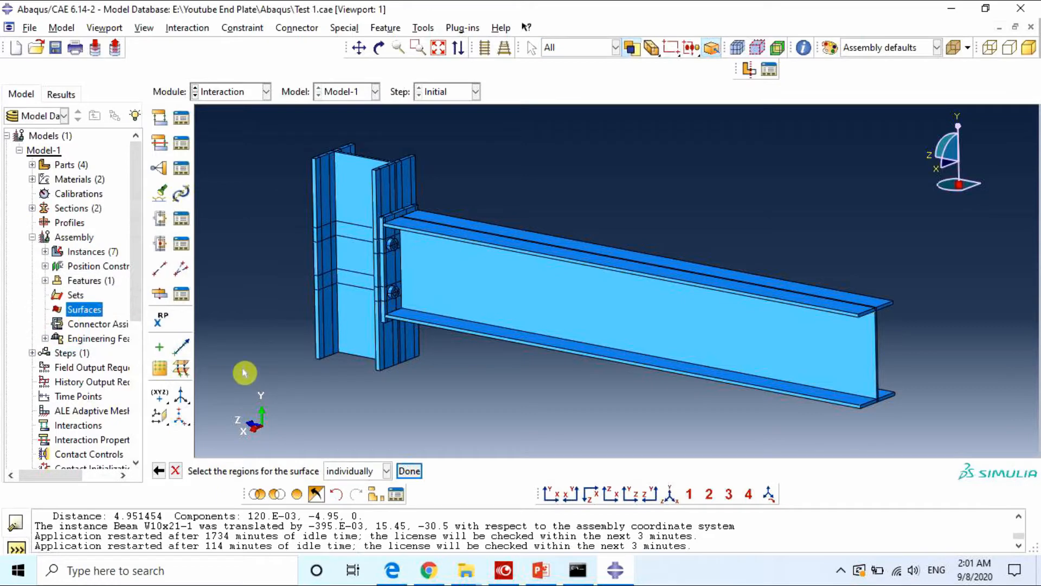
Step: Use a display group to show only the four bolt instances, Bolt-1 through Bolt-1-lin-2-2
left_click(374, 495)
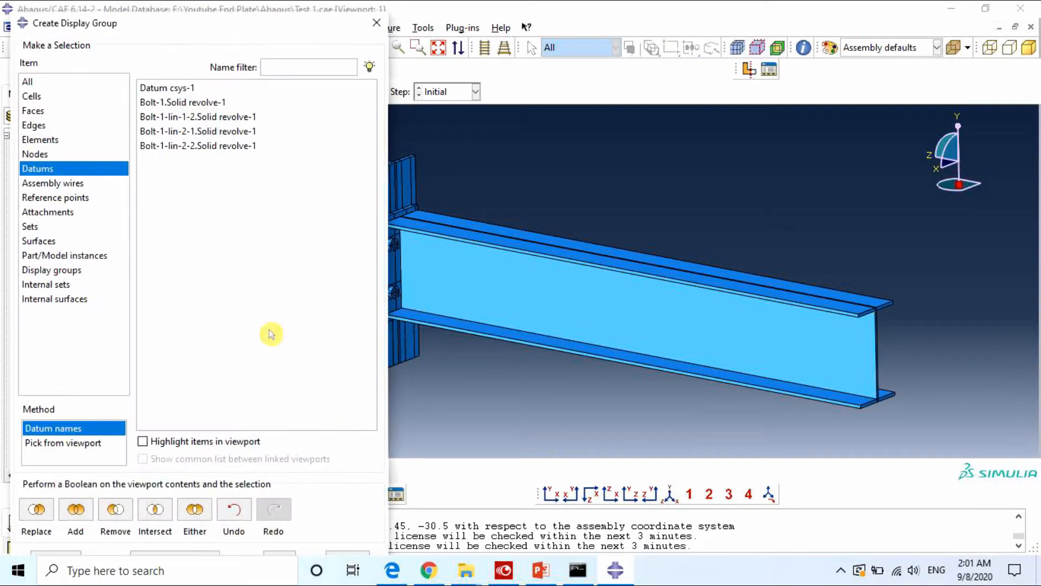
left_click(65, 255)
left_click_drag(163, 124, 161, 160)
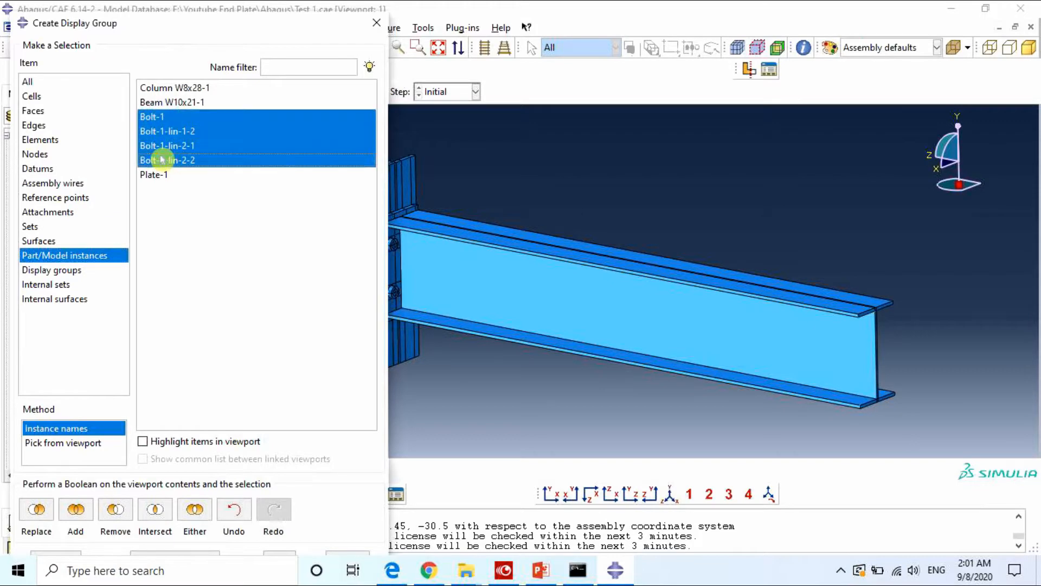
left_click(155, 509)
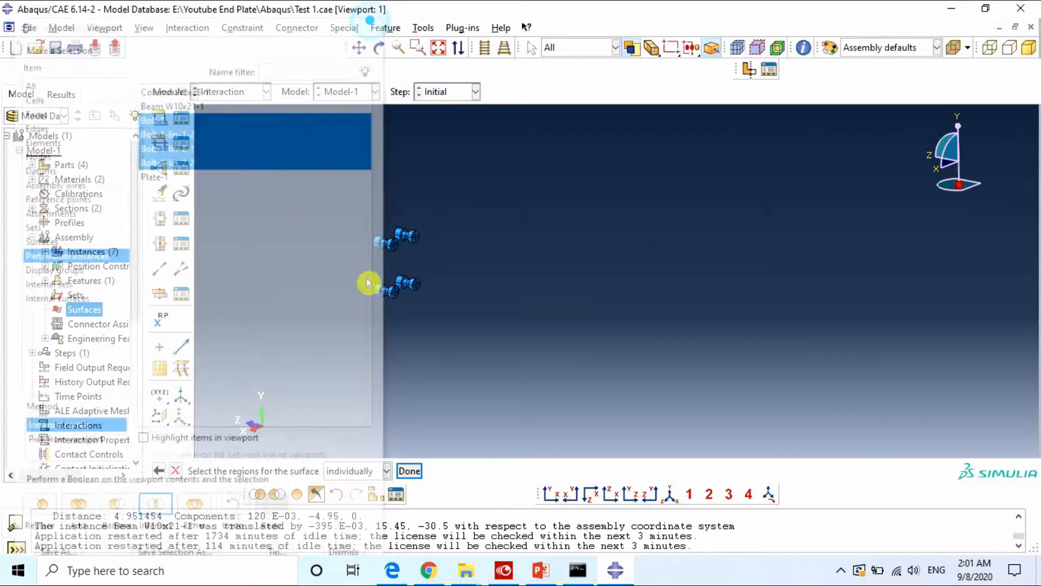
Step: Set region selection to by angle and select the shank and one inner head face on both upper bolts
scroll(376, 326, "up", 5)
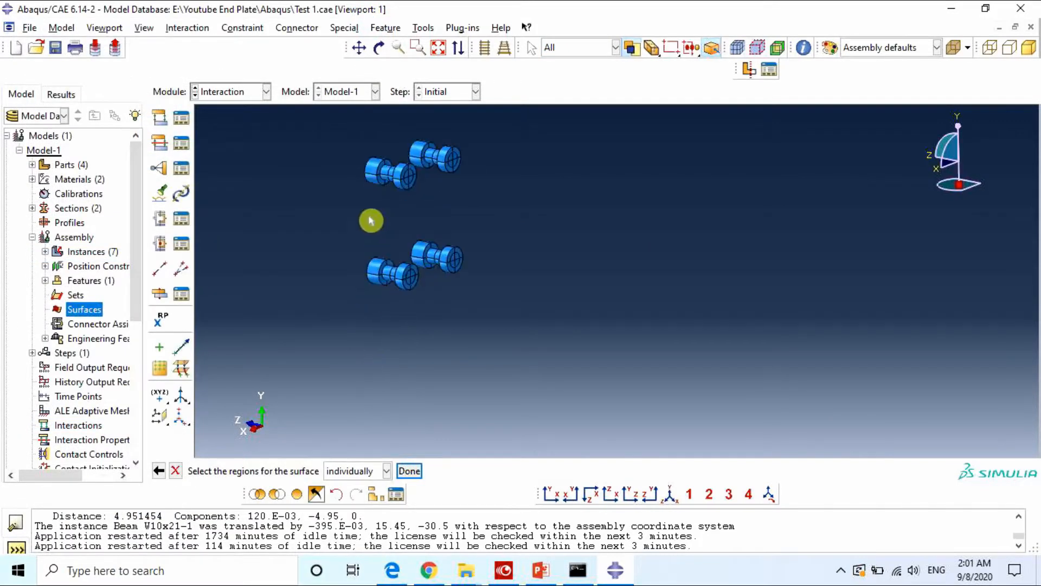
left_click(355, 471)
left_click(347, 494)
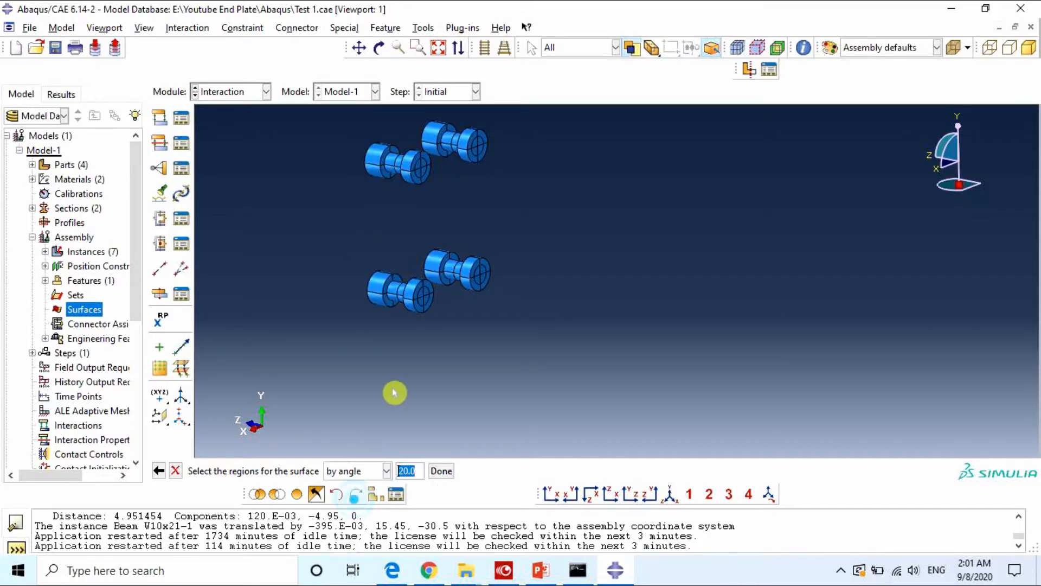
scroll(395, 390, "down", 2)
scroll(378, 186, "up", 5)
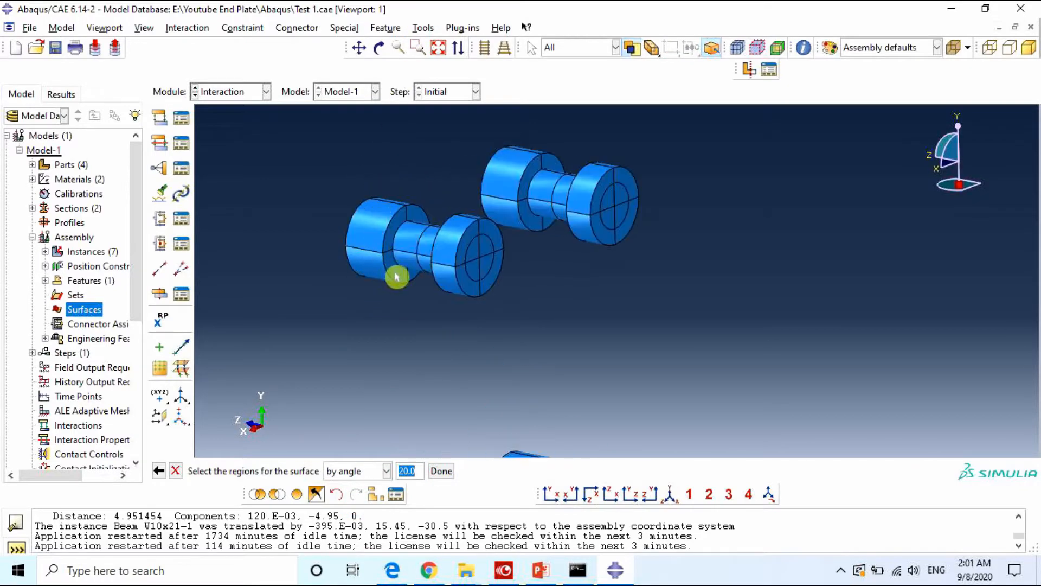
left_click(395, 275)
left_click(406, 248, "shift")
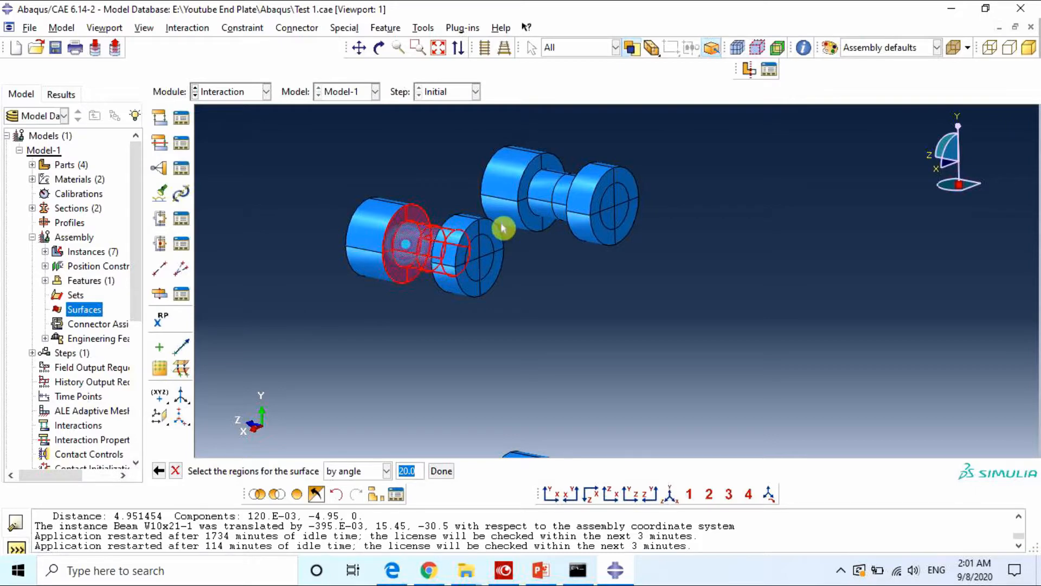
left_click(537, 203, "shift")
left_click(545, 205, "shift")
Step: Add the shank and the same inner head face of both lower bolts to the surface selection
scroll(523, 151, "down", 3)
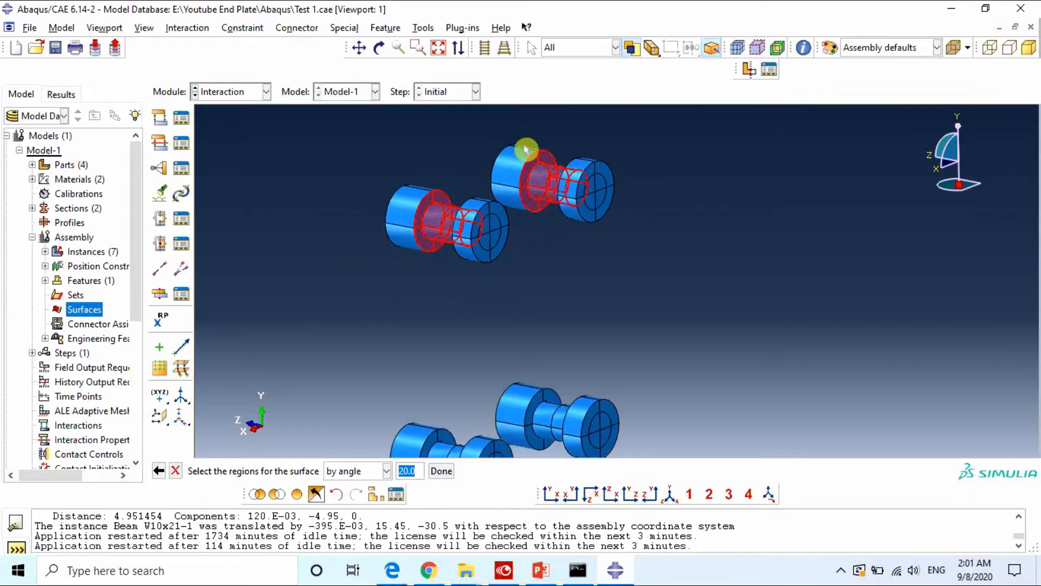
scroll(480, 352, "up", 3)
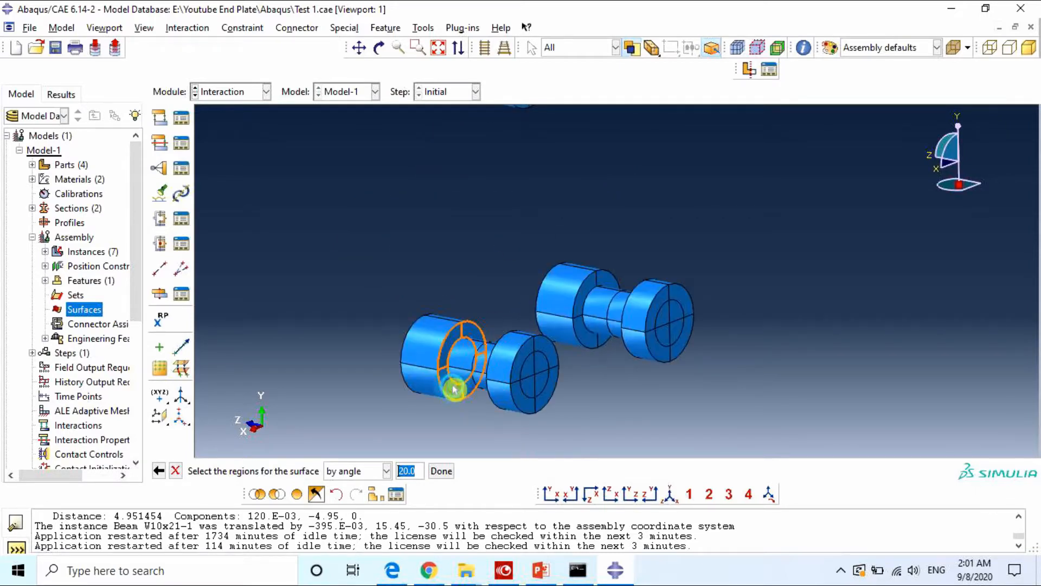
left_click(466, 360, "shift")
left_click(466, 361, "shift")
left_click(593, 341, "shift")
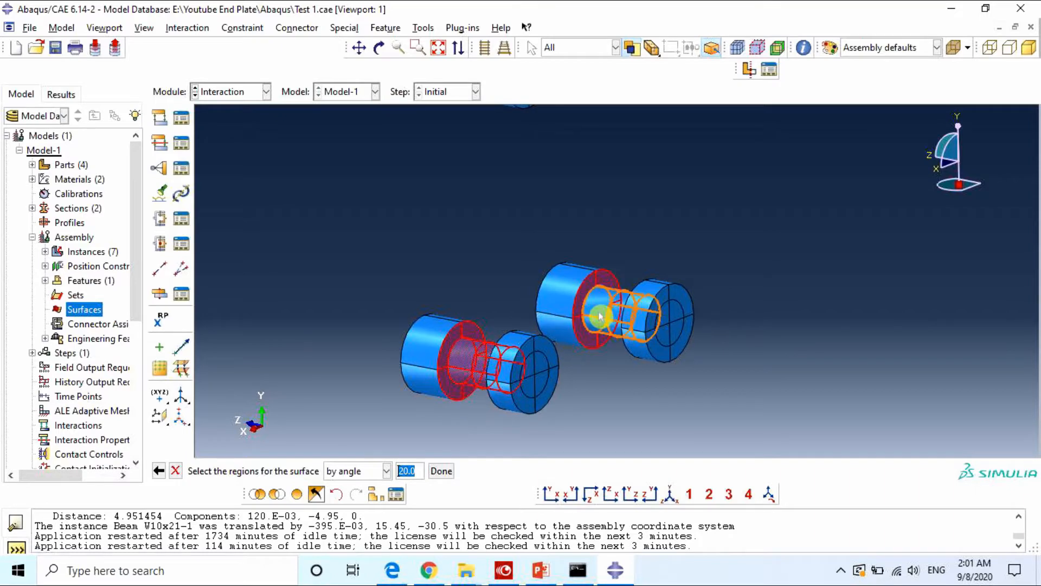
left_click(588, 319, "shift")
Step: Add the opposite inner head faces of all four bolts to the selection and complete the Bolts surface
scroll(476, 378, "down", 3)
scroll(476, 378, "down", 3)
left_click_drag(542, 331, 704, 307, "ctrl+alt")
scroll(610, 202, "up", 2)
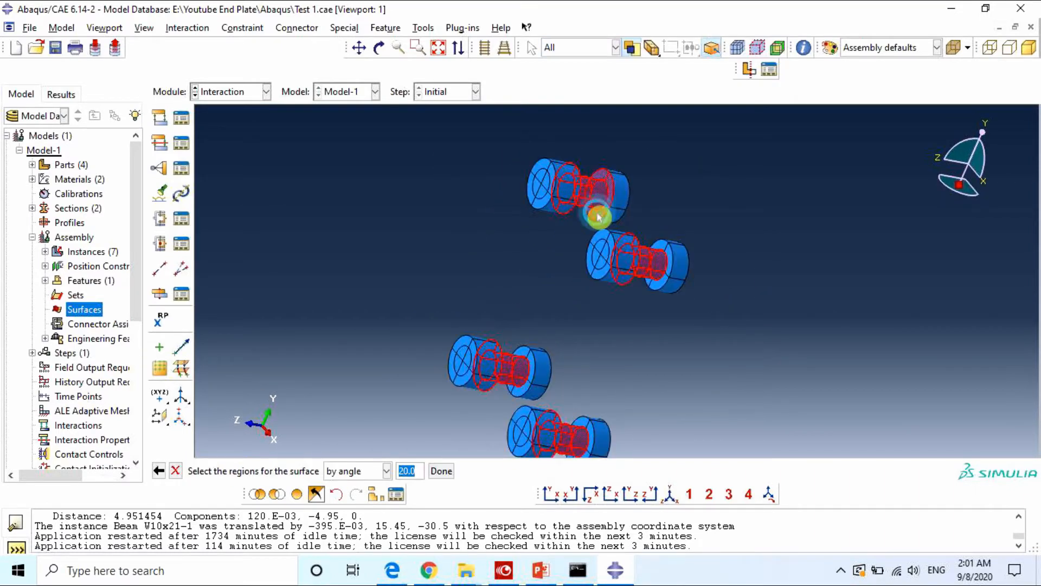
left_click(657, 288, "shift")
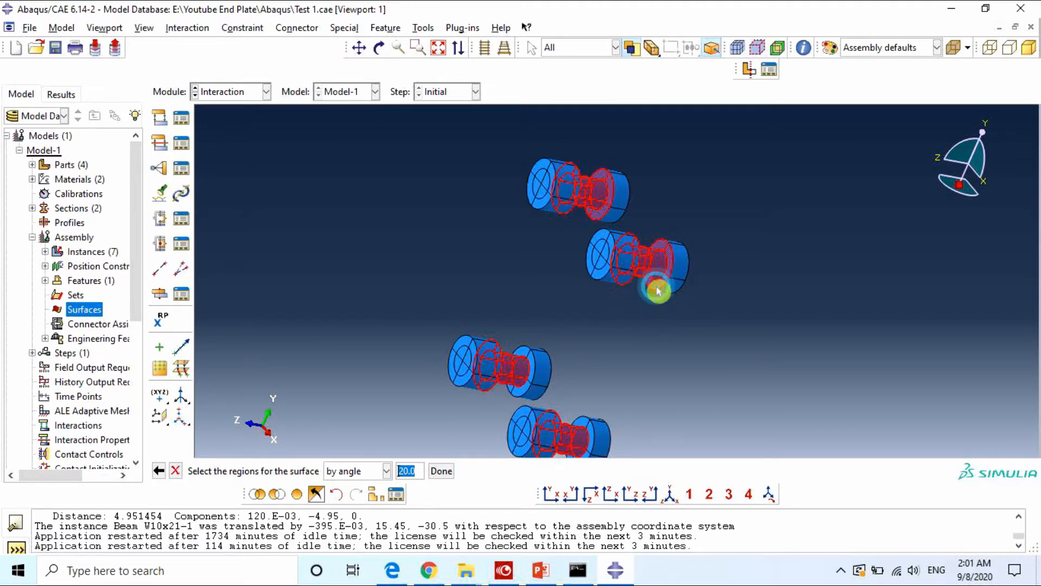
left_click(525, 391, "shift")
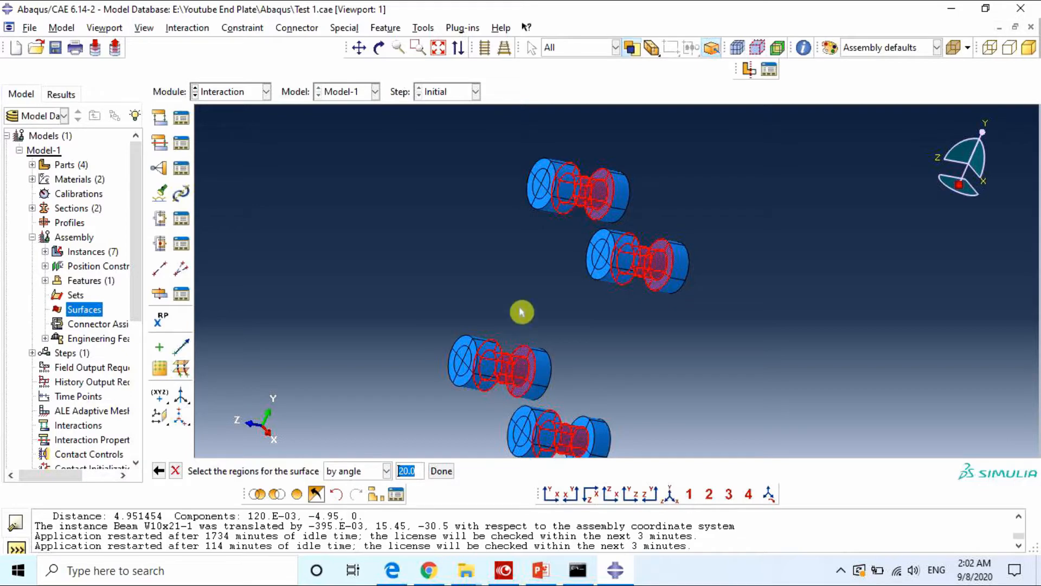
scroll(553, 430, "up", 1)
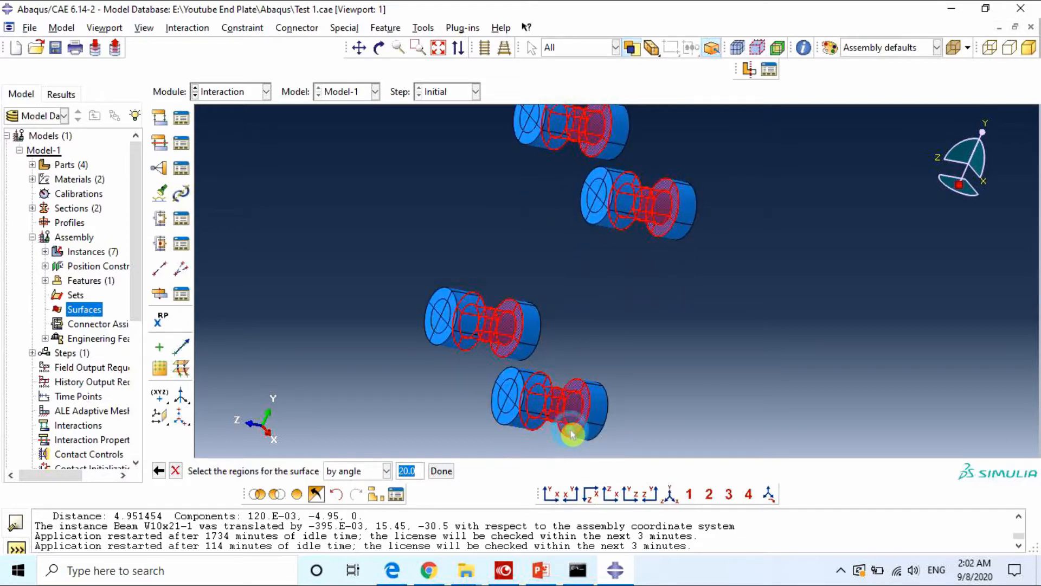
left_click_drag(569, 430, 624, 324, "ctrl+alt")
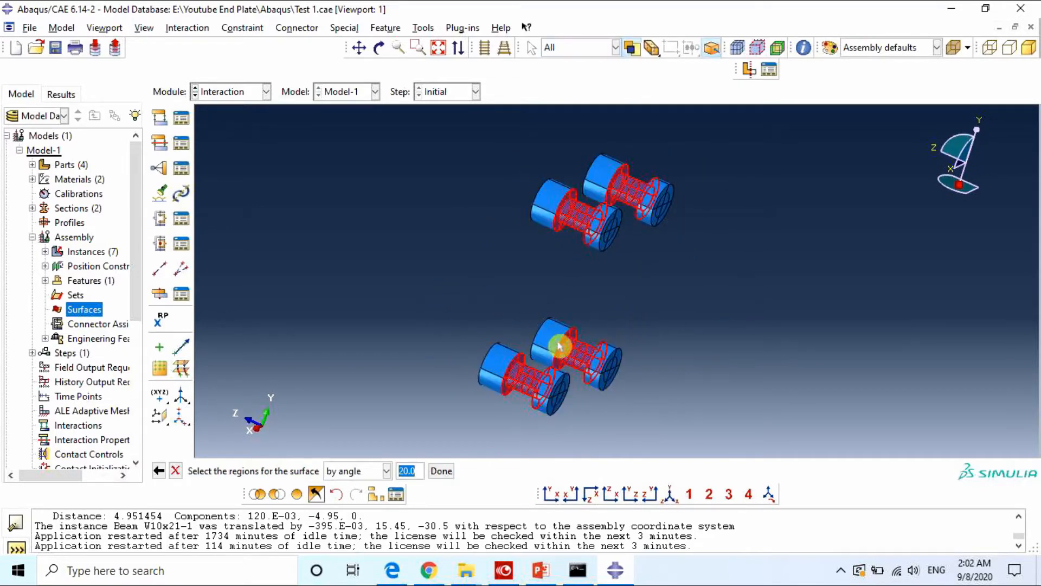
left_click(441, 471)
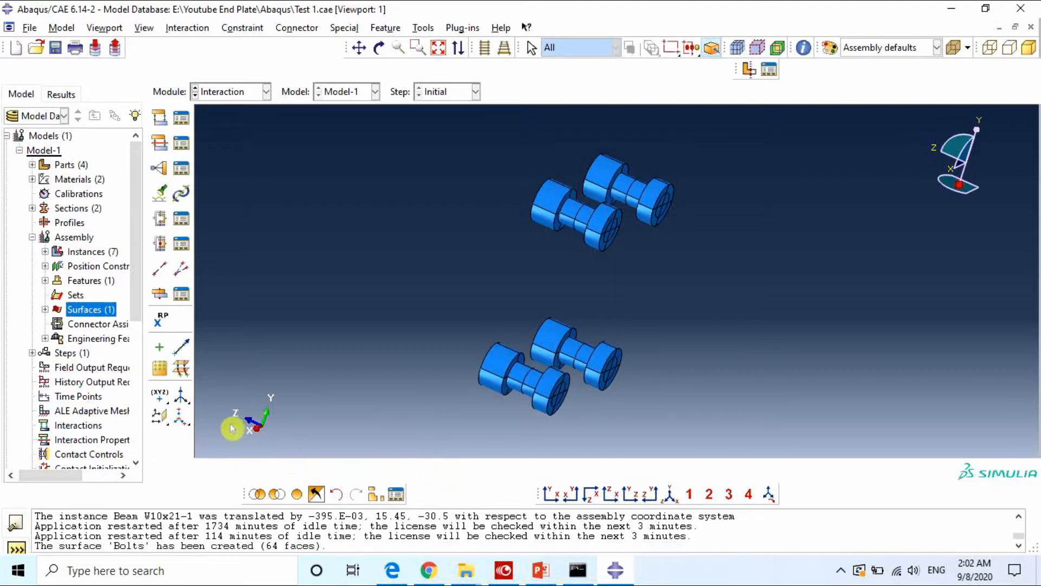
Step: Show the whole assembly again and start a new geometry surface named Holes
double_click(84, 309)
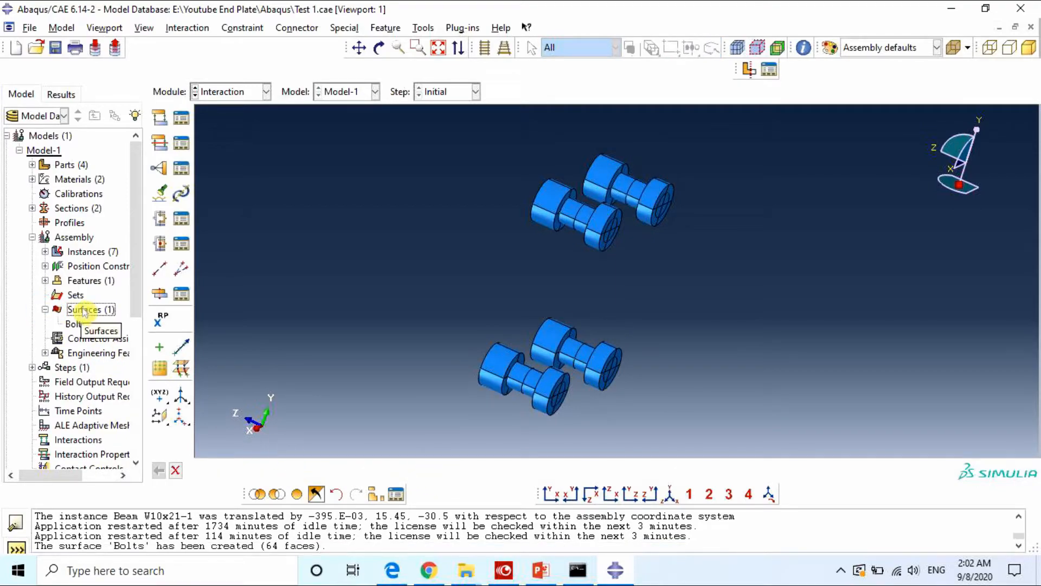
left_click(300, 495)
scroll(386, 380, "up", 5)
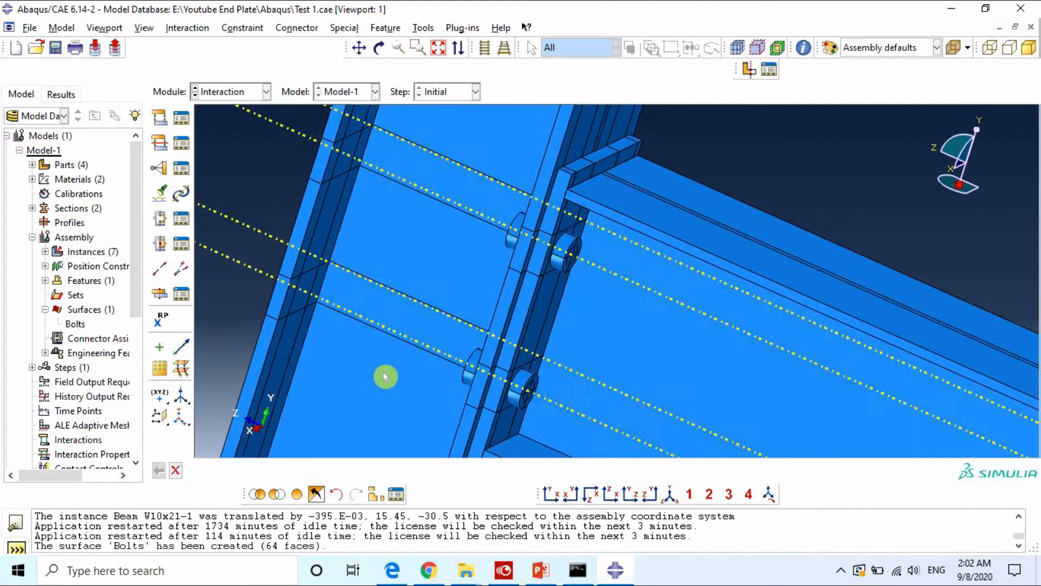
left_click_drag(677, 254, 623, 227, "ctrl+alt")
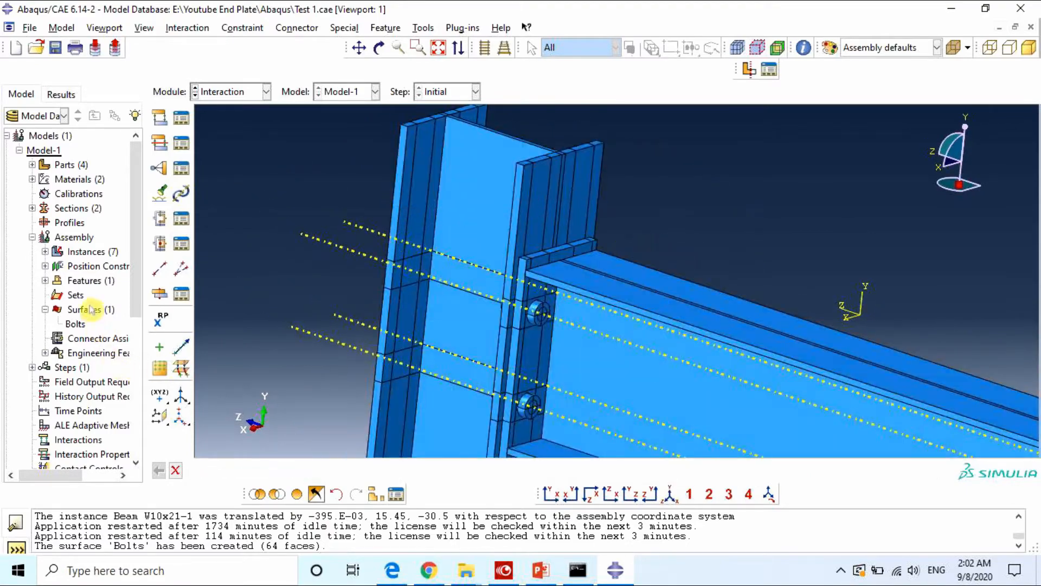
double_click(76, 311)
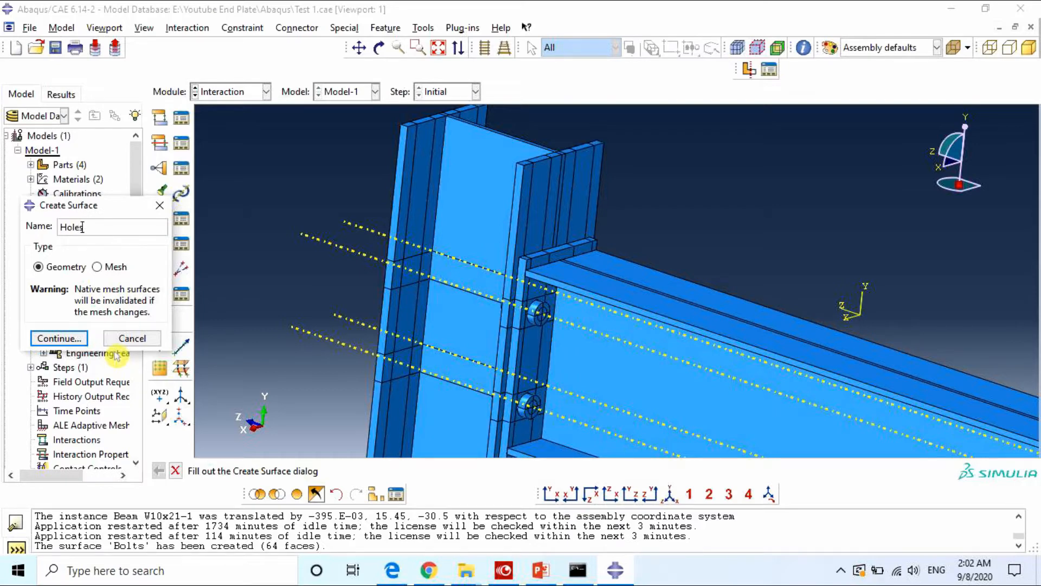
left_click(78, 339)
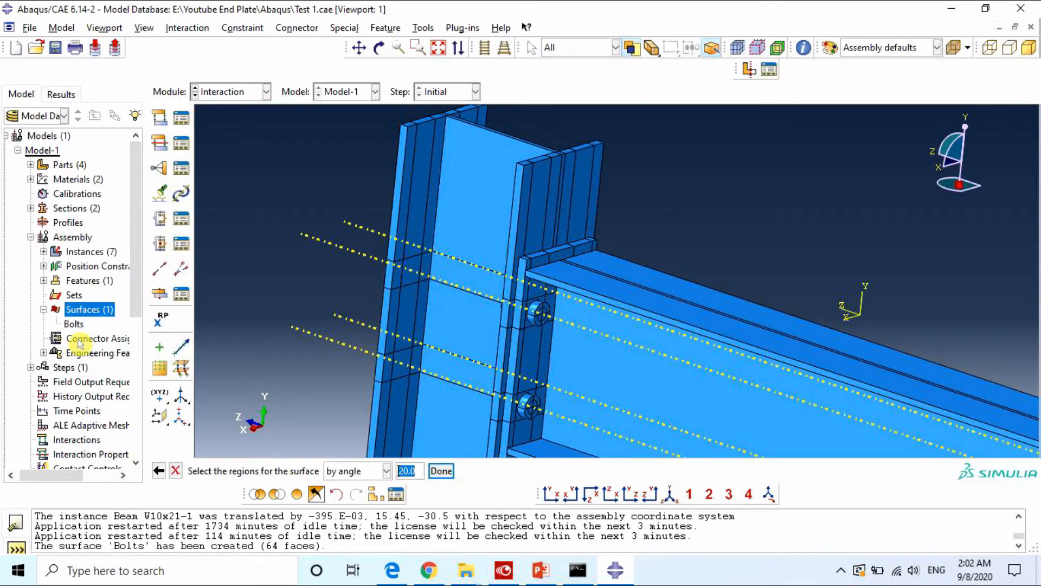
Step: Remove the four bolt instances from the displayed assembly with a display group
scroll(340, 236, "up", 2)
left_click(376, 495)
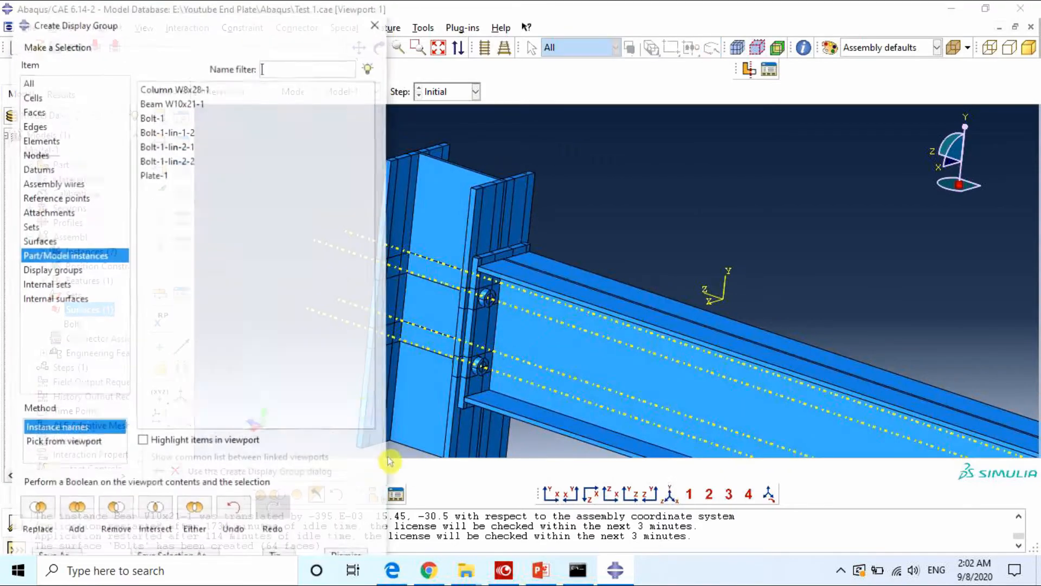
left_click_drag(171, 117, 171, 161)
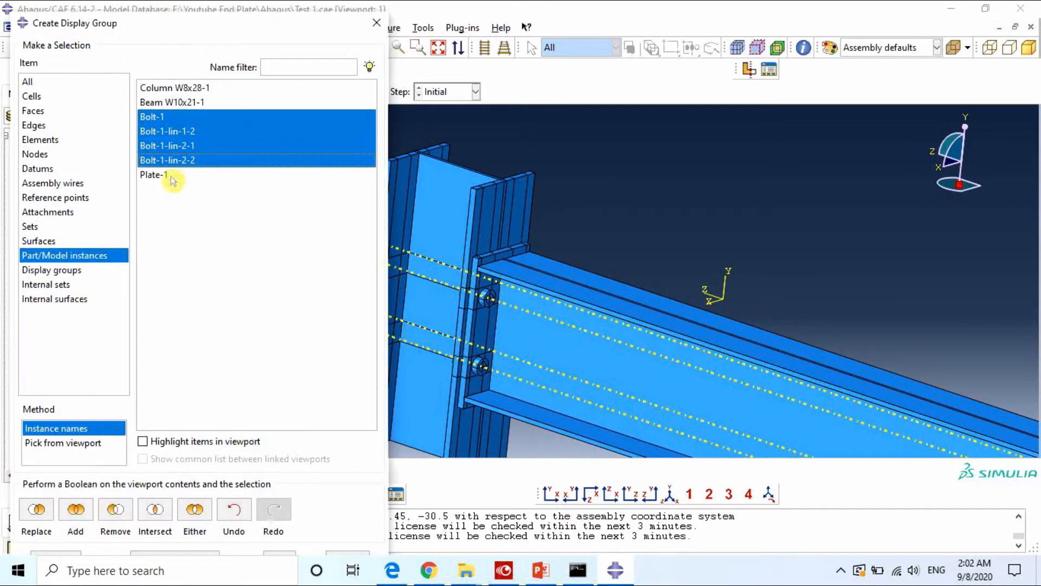
left_click(115, 509)
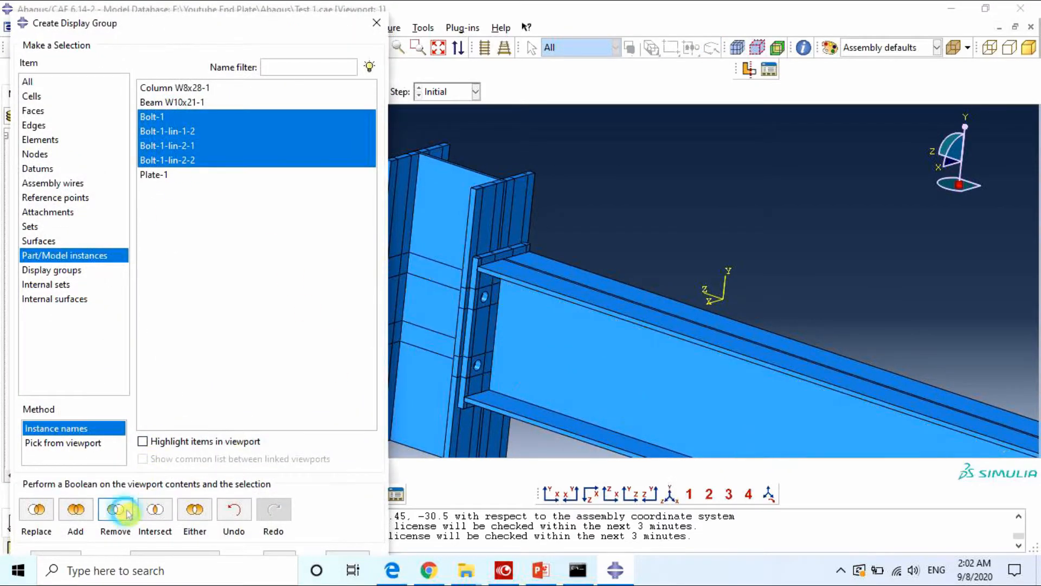
left_click(373, 26)
Step: Select the inner faces of the upper and lower bolt holes, through end plate and column flange, on one side of the beam web
left_click_drag(599, 365, 674, 366, "ctrl+alt")
left_click_drag(623, 256, 616, 283, "ctrl+alt")
scroll(591, 341, "down", 5)
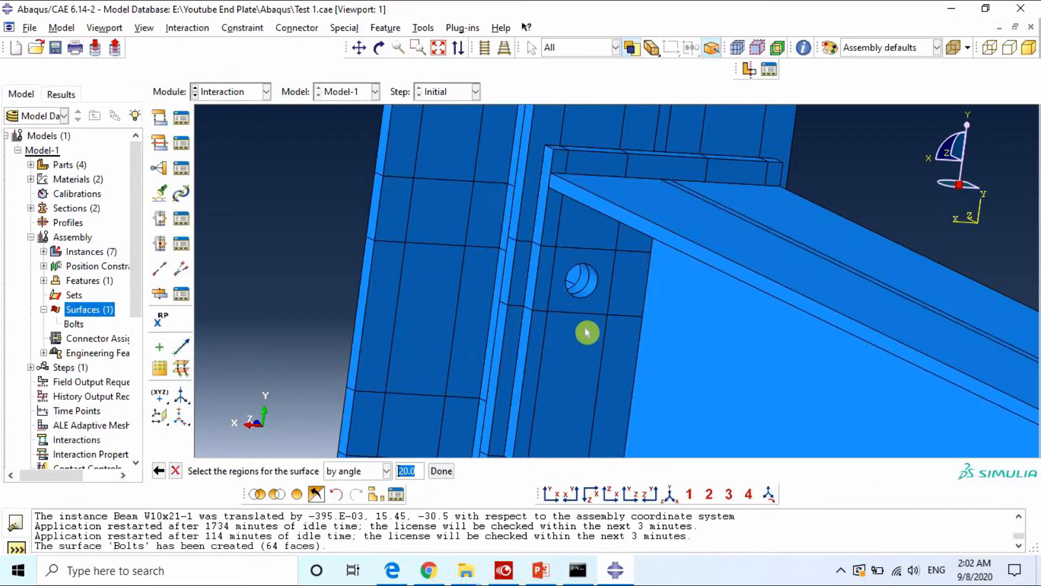
scroll(565, 268, "down", 2)
left_click(591, 273)
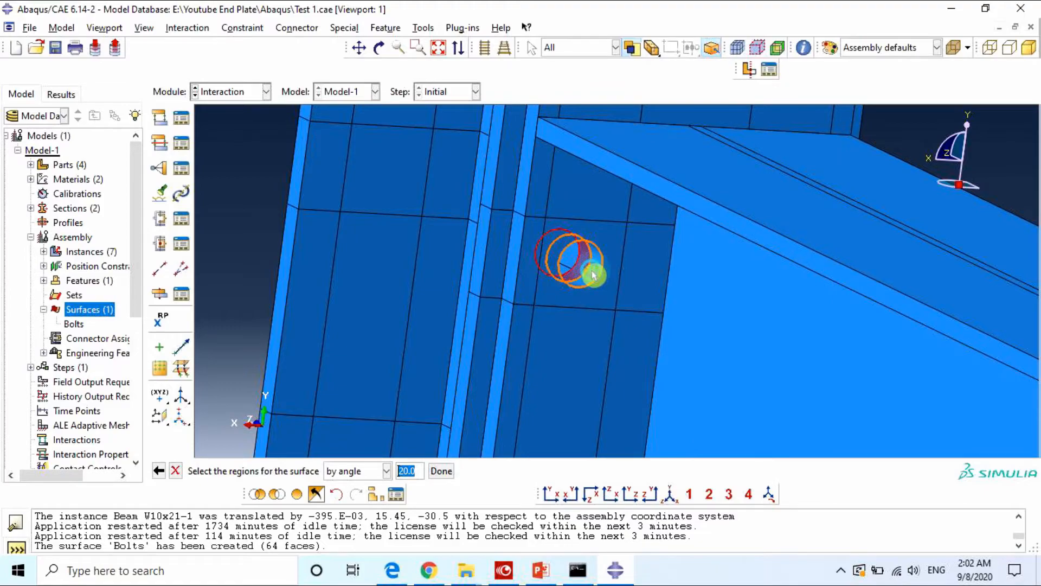
scroll(570, 246, "up", 5)
scroll(558, 345, "down", 4)
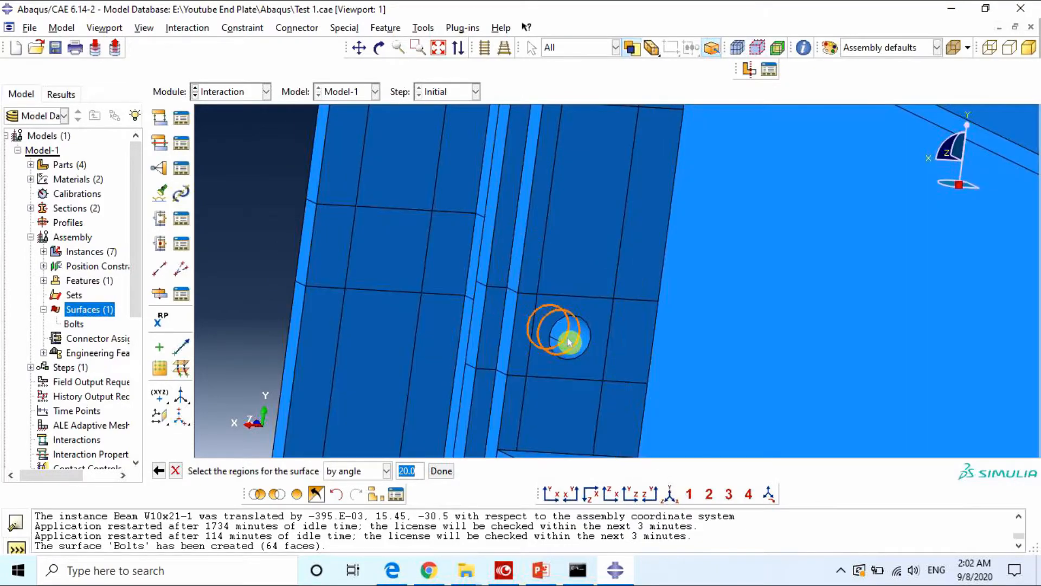
left_click(564, 341)
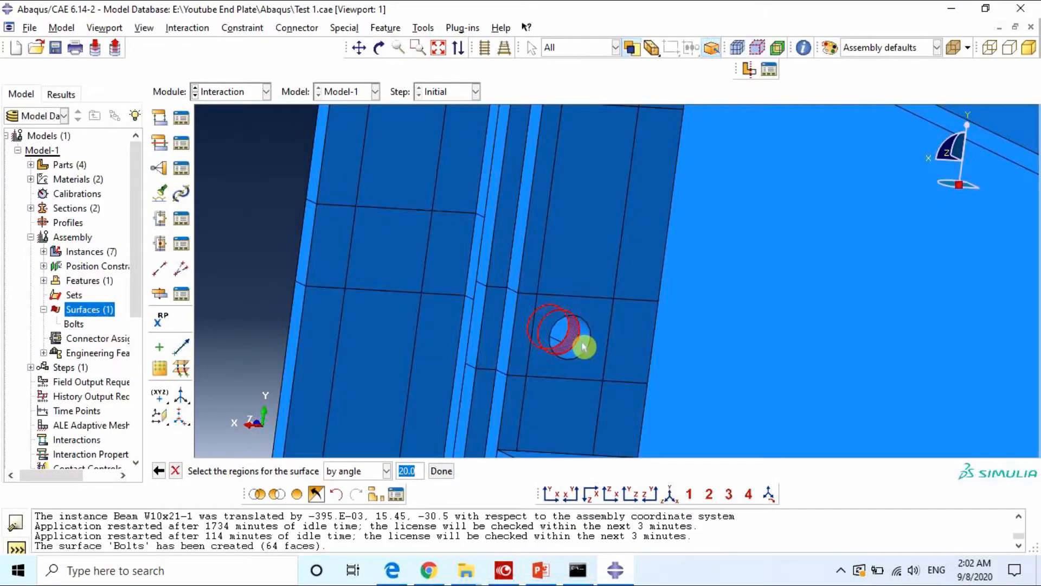
Step: Add the inner faces of both bolt holes on the opposite side of the beam web and the end plate's beam-side face
scroll(584, 346, "up", 5)
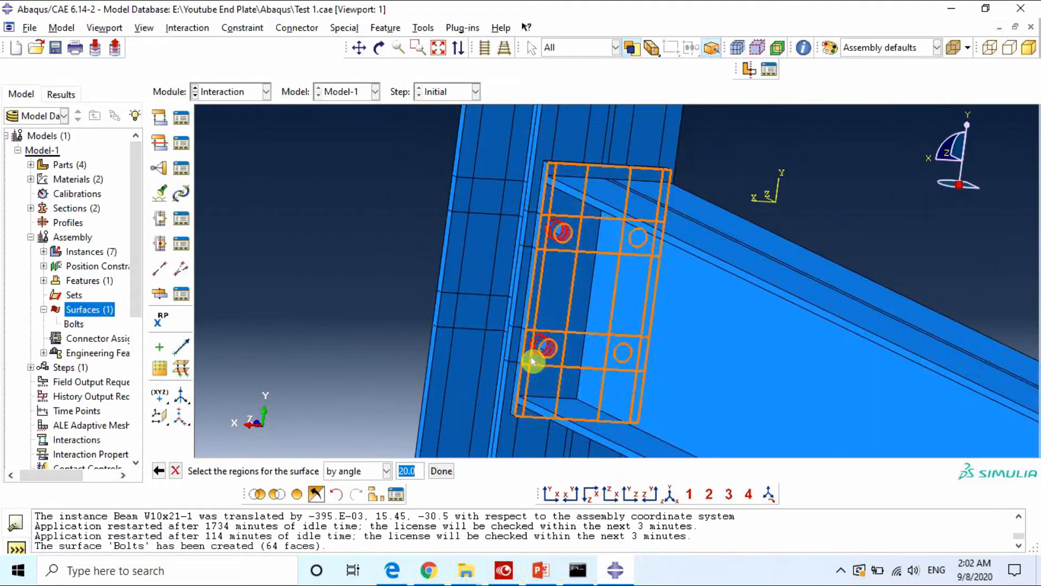
mouse_move(532, 360)
left_mouse_down("ctrl+alt")
mouse_move(825, 271)
mouse_move(698, 302)
mouse_move(973, 310)
left_mouse_up("ctrl+alt")
scroll(973, 310, "down", 5)
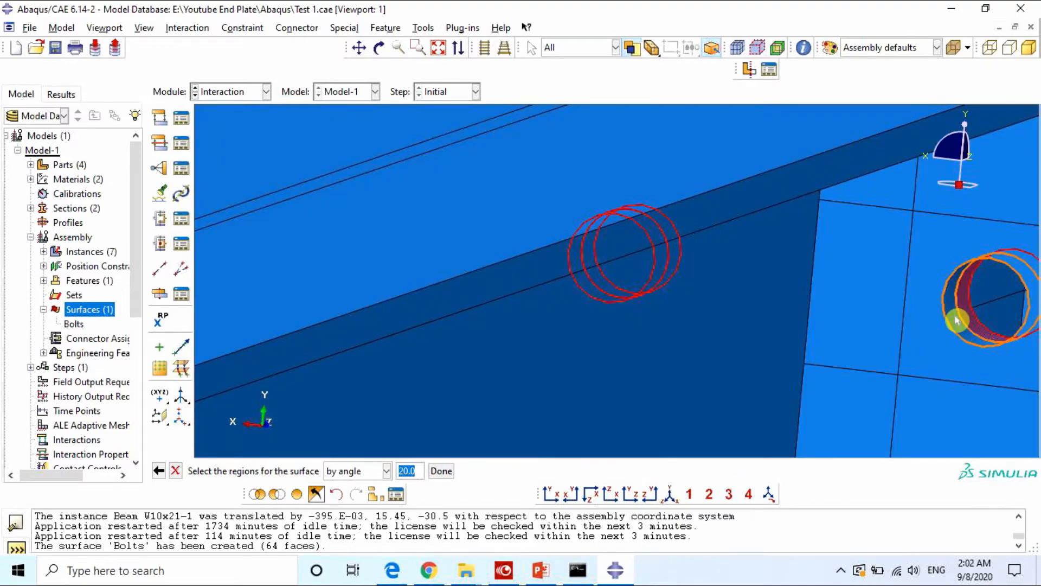
scroll(868, 289, "up", 2)
scroll(857, 254, "up", 4)
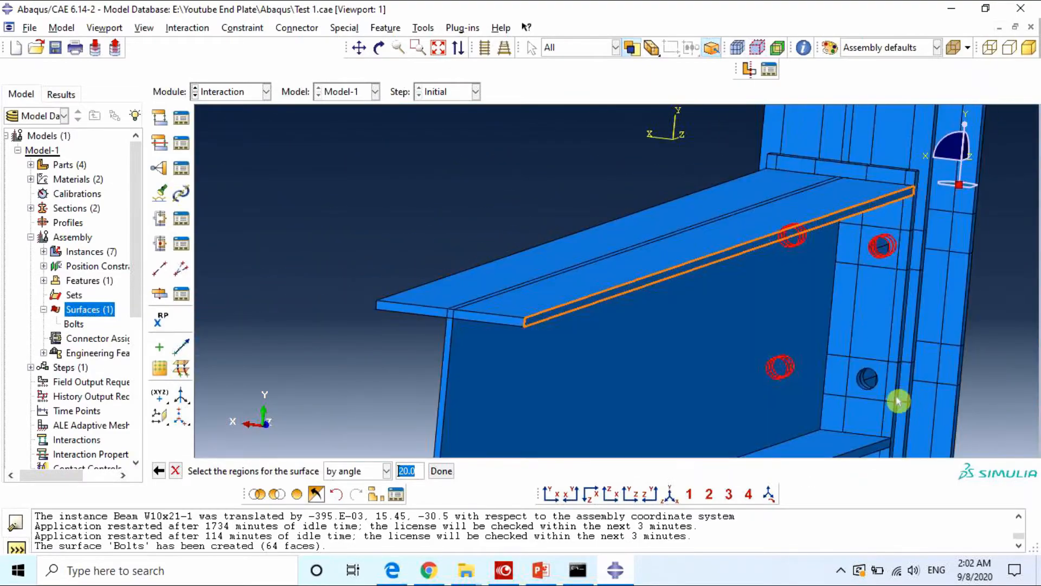
scroll(868, 393, "down", 2)
scroll(862, 386, "down", 3)
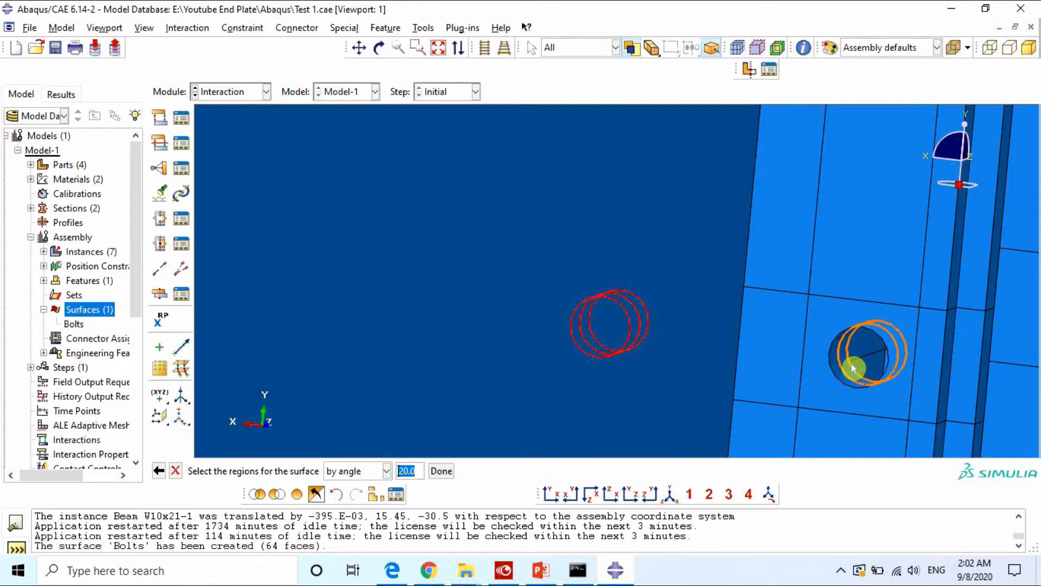
scroll(841, 366, "up", 4)
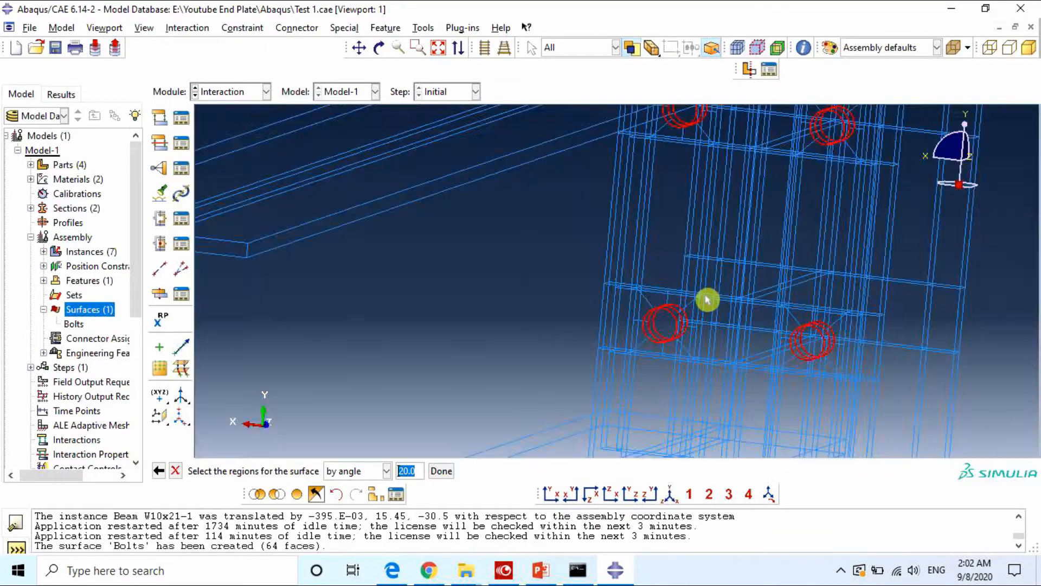
scroll(703, 296, "up", 2)
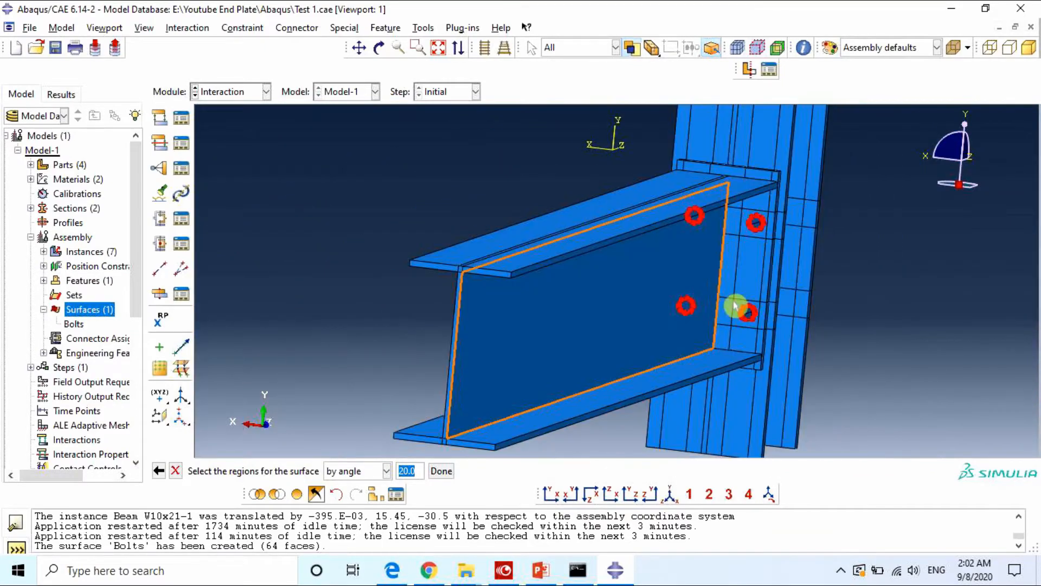
left_click(757, 275)
Step: Add the connected column flange's inner faces on both sides of the column web and complete the Holes surface
mouse_move(894, 276)
left_mouse_down("ctrl+alt")
mouse_move(792, 287)
mouse_move(675, 275)
left_mouse_up("ctrl+alt")
scroll(618, 302, "up", 4)
left_click_drag(857, 302, 643, 269, "ctrl+alt")
scroll(809, 243, "down", 5)
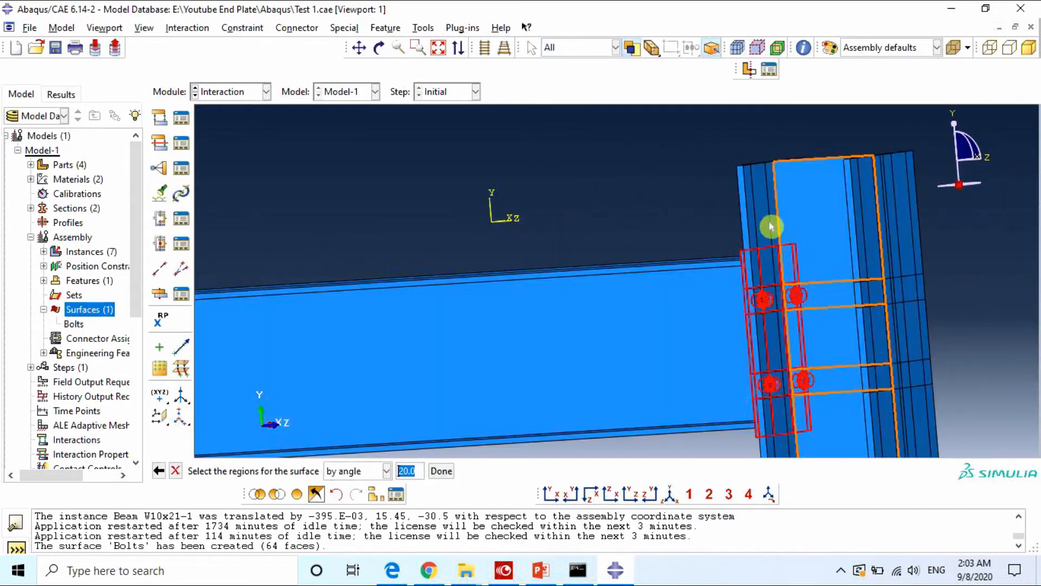
left_click(752, 252, "shift")
left_click_drag(751, 256, 470, 295, "ctrl+alt")
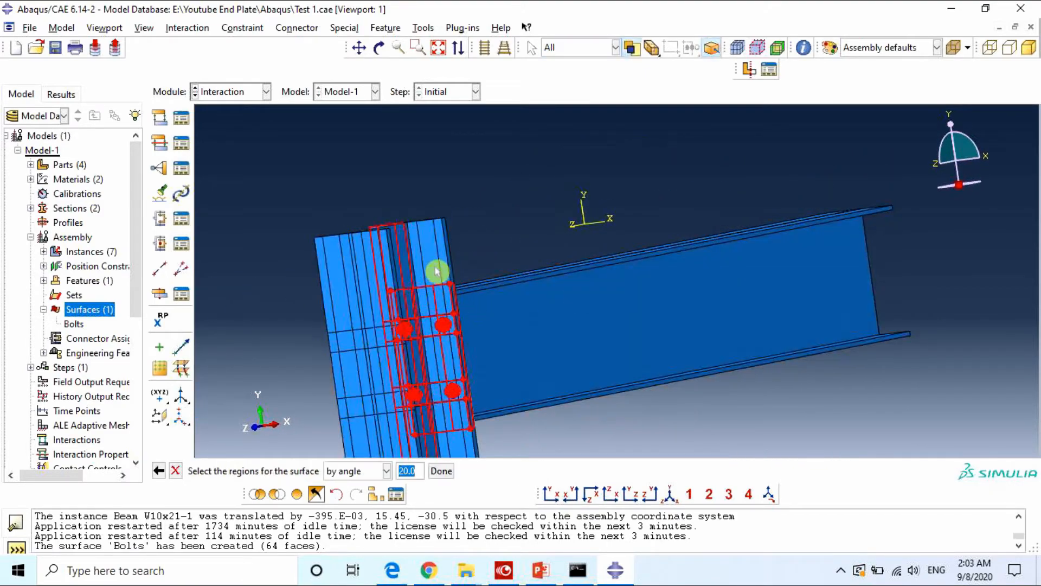
left_click(441, 470)
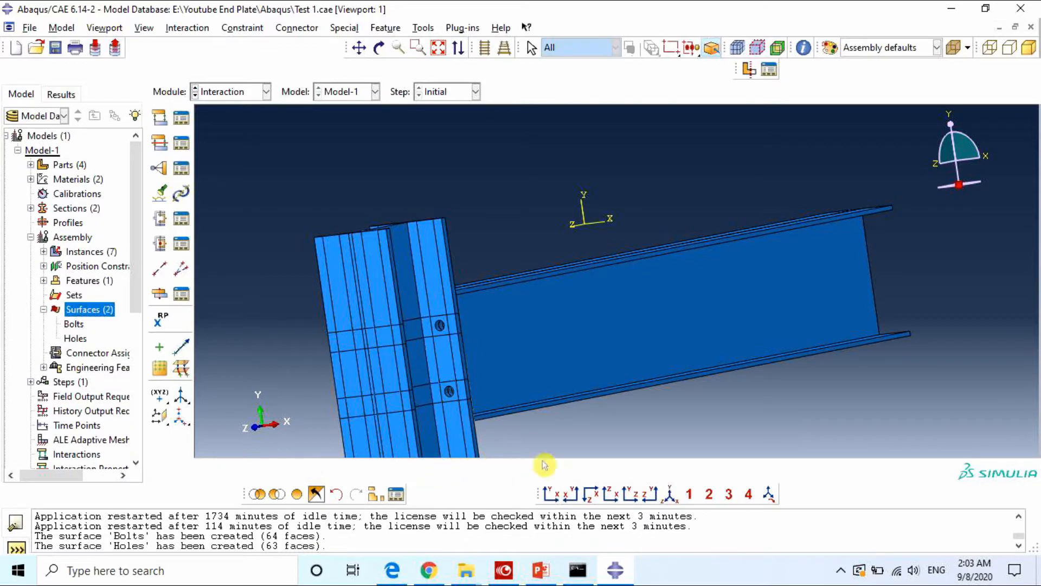
Step: Highlight the Holes surface in an isometric view of the assembly to check which faces it covers
left_click(670, 495)
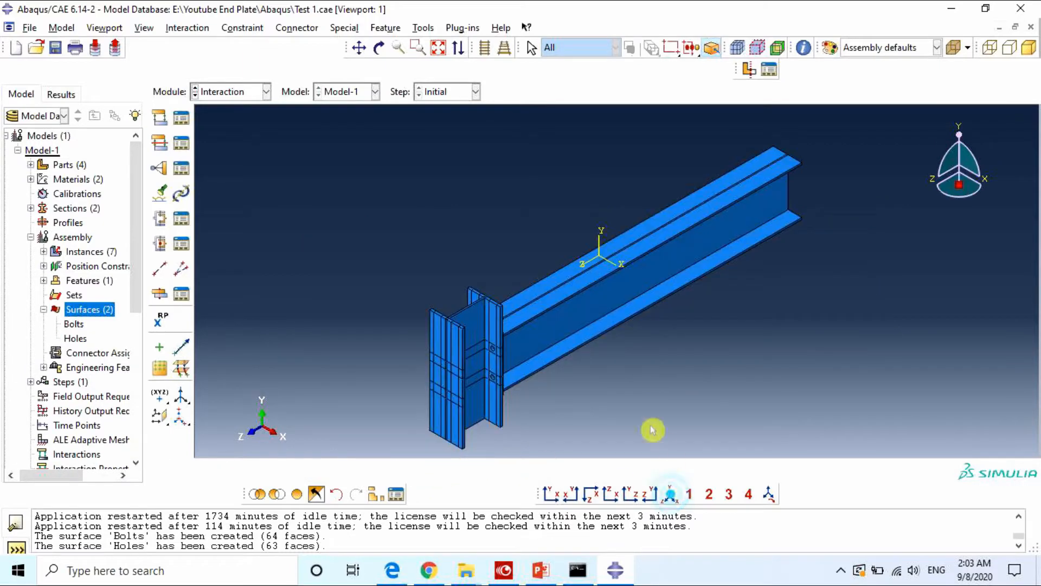
left_click(76, 338)
scroll(627, 402, "up", 2)
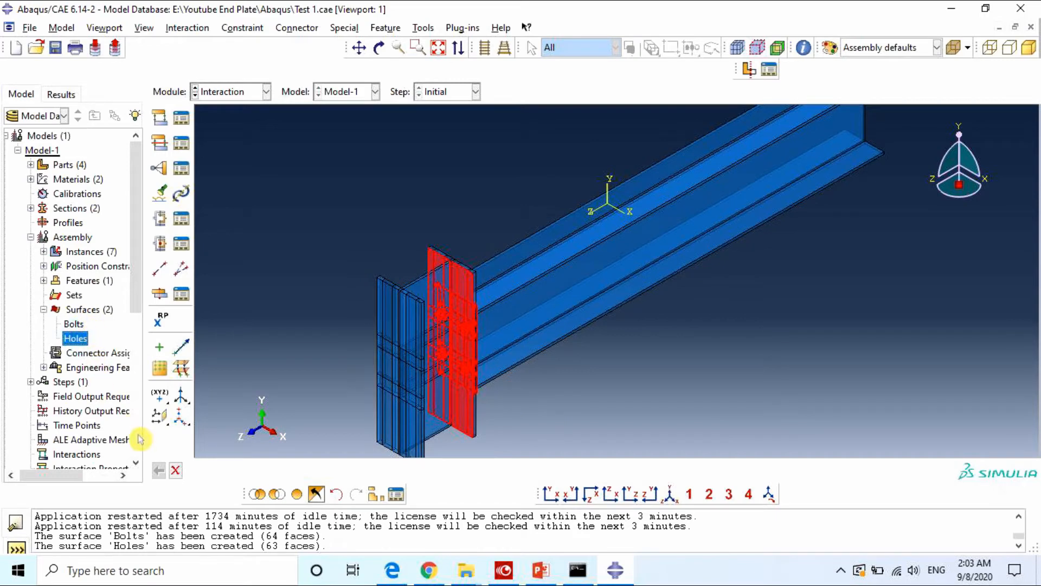
left_click(177, 472)
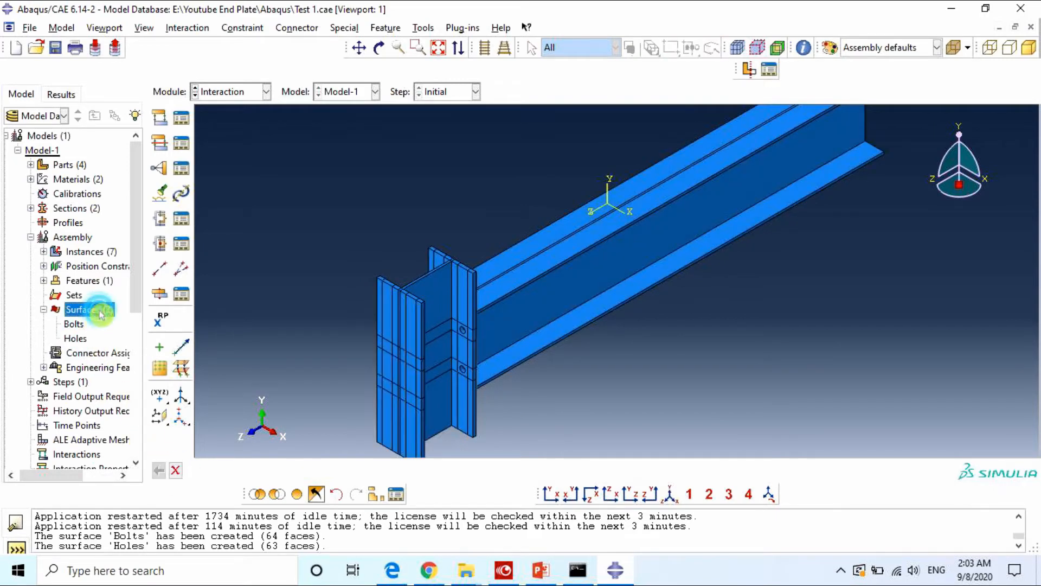
Step: Start a new geometry surface named Plate-Column
double_click(78, 310)
left_click_drag(124, 209, 230, 234)
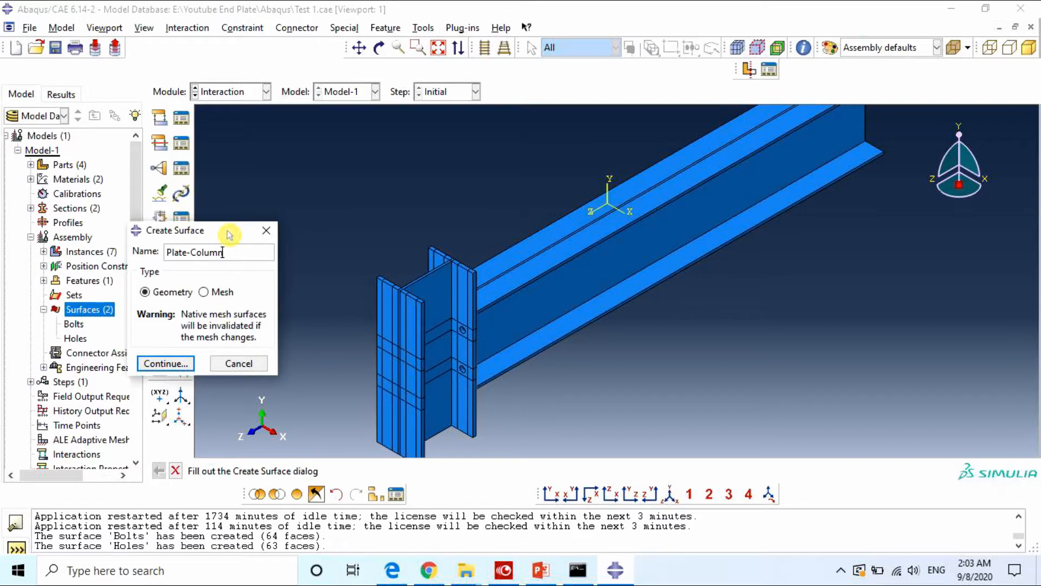
left_click(178, 363)
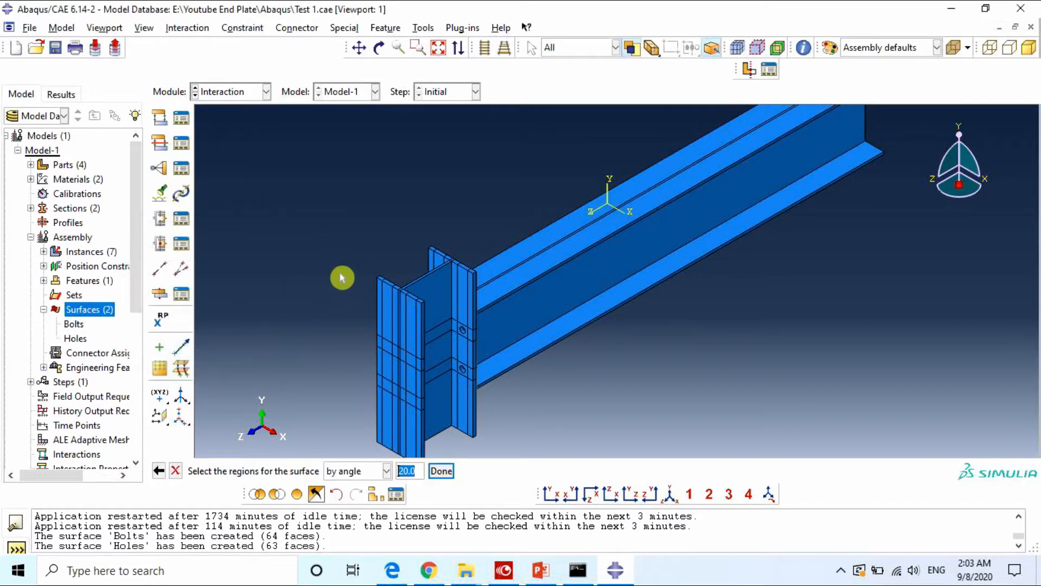
Step: Display only the Plate-1 instance by intersecting it with the current assembly display
mouse_move(701, 347)
left_mouse_down("ctrl+alt")
mouse_move(723, 344)
mouse_move(610, 341)
mouse_move(564, 320)
left_mouse_up("ctrl+alt")
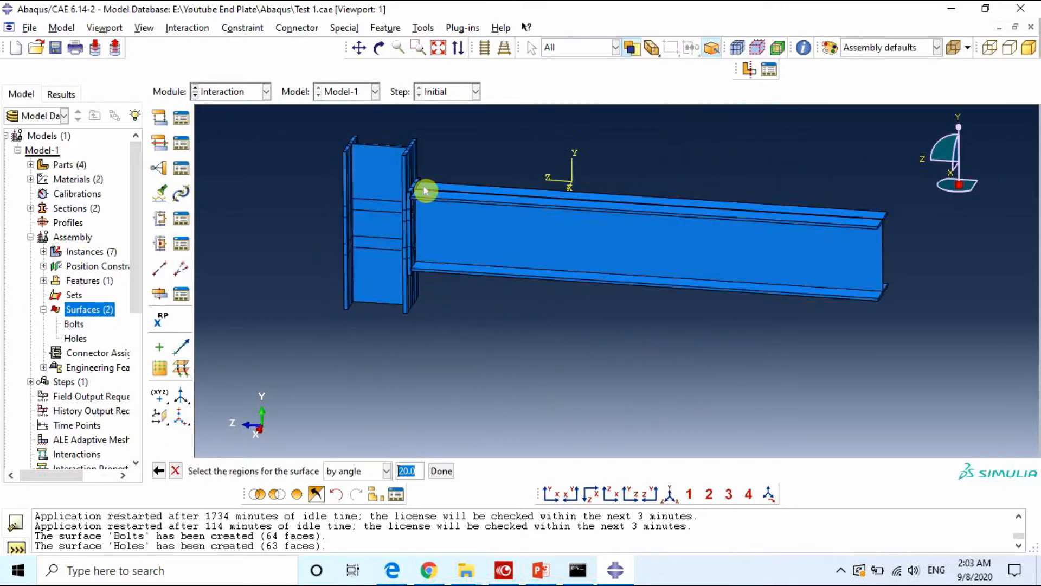
left_click_drag(672, 325, 488, 382, "ctrl+alt")
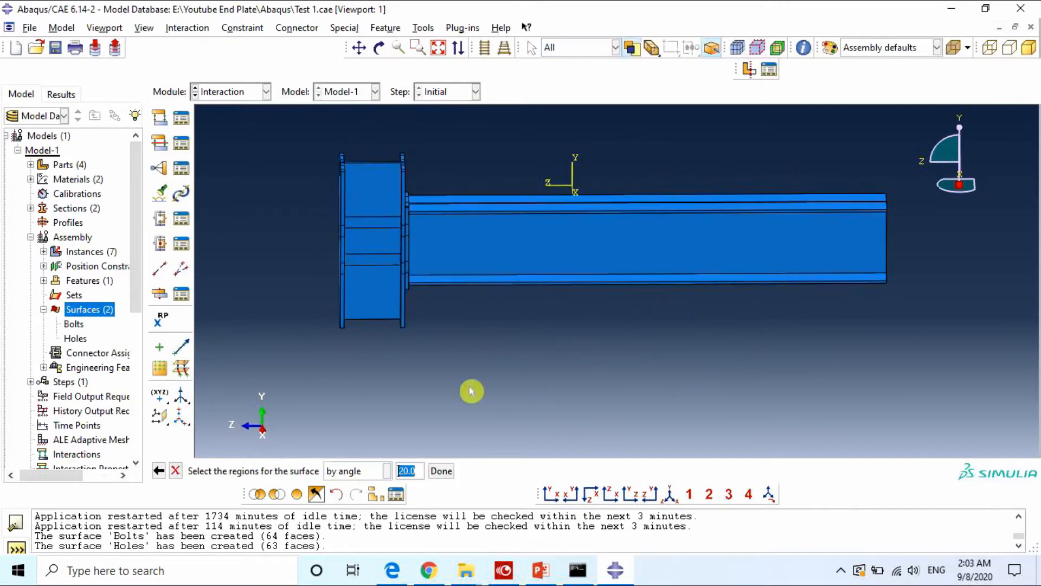
left_click(377, 494)
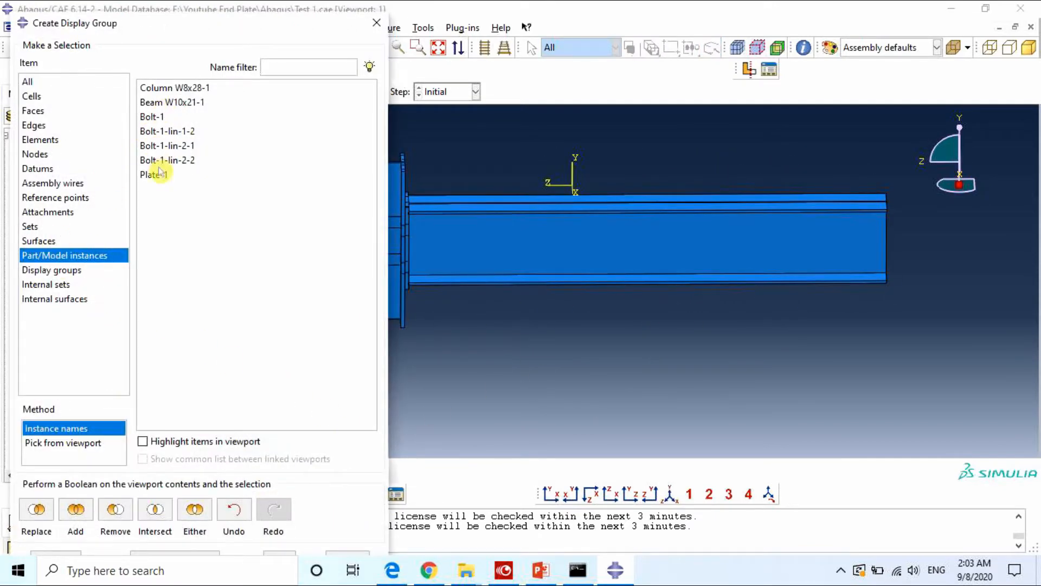
left_click(160, 173)
left_click(156, 512)
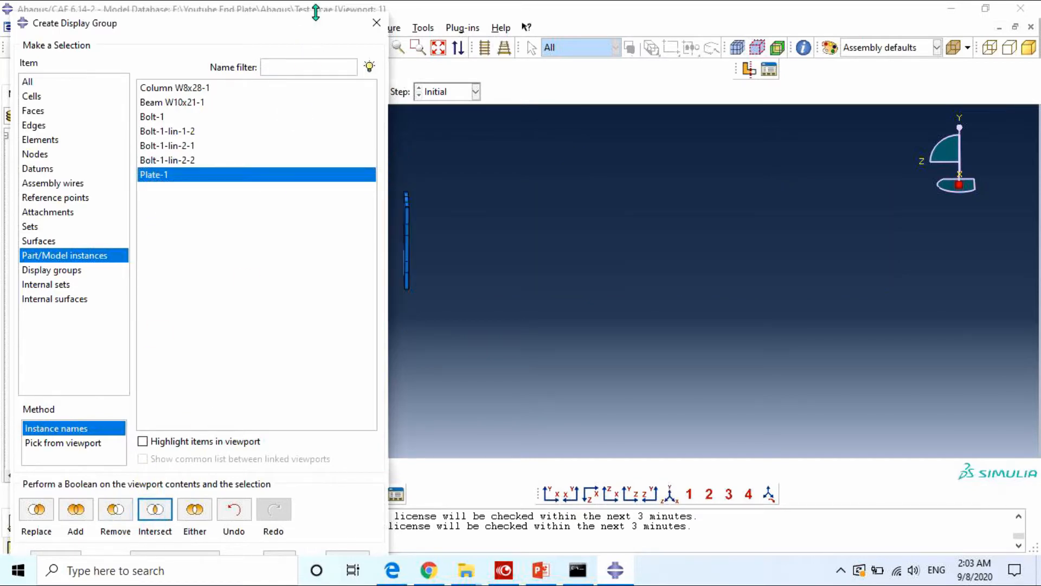
left_click(376, 23)
Step: Select the end plate's column-side face, complete the Plate-Column surface and redisplay the whole assembly to check it
left_click_drag(535, 256, 409, 226, "ctrl+alt")
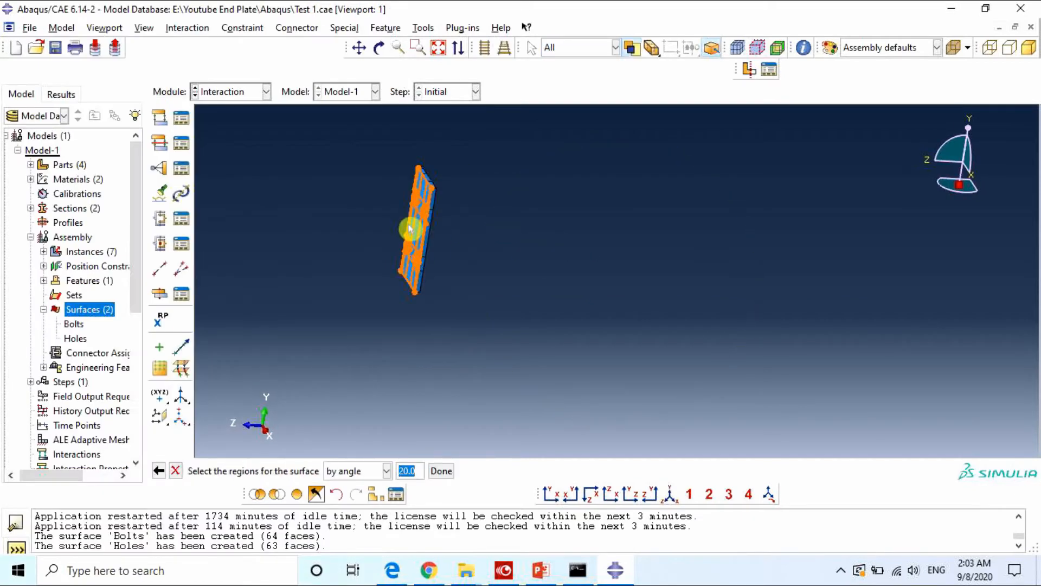
left_click(417, 237)
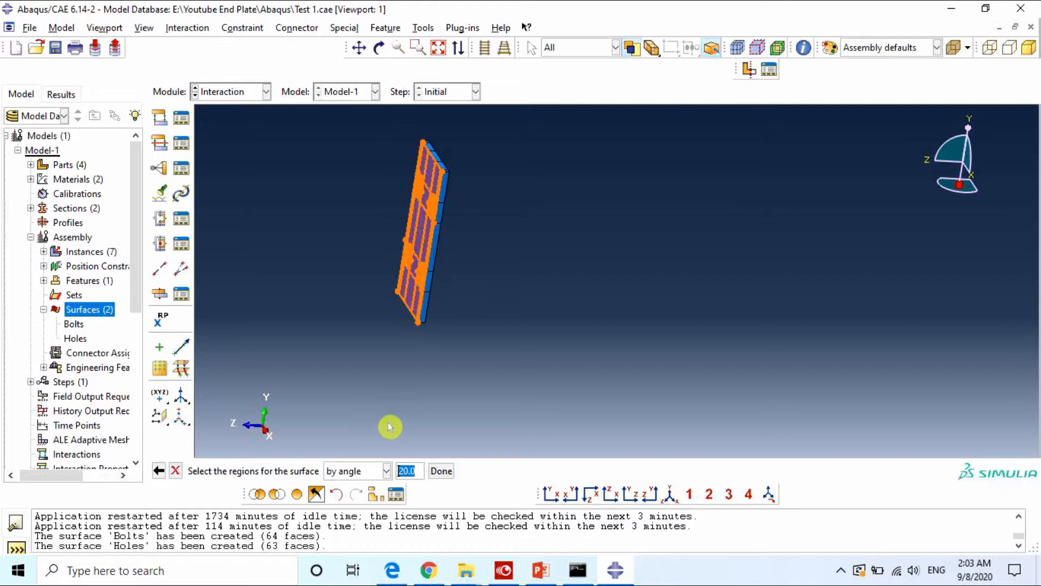
left_click(437, 470)
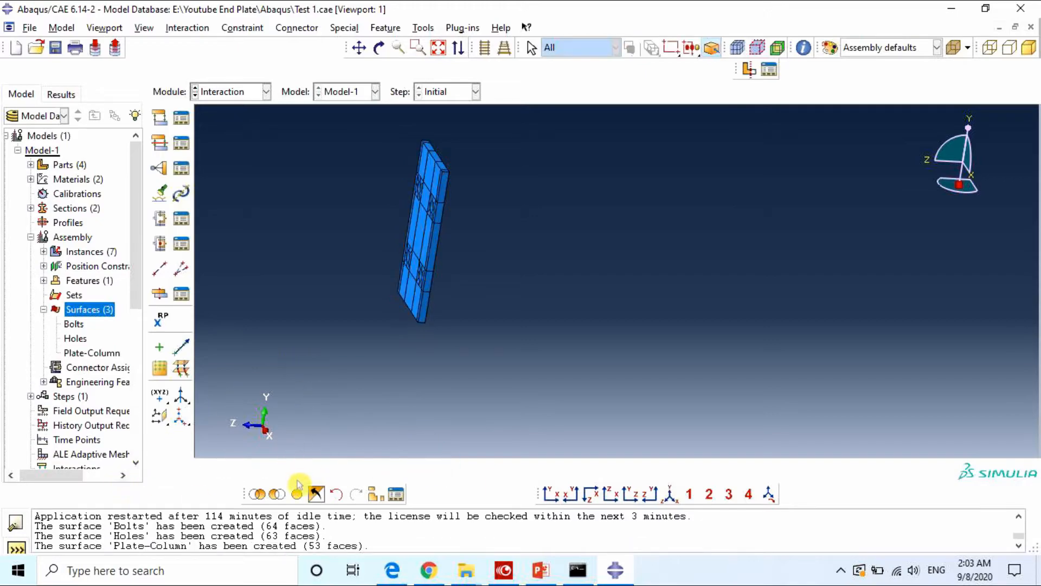
left_click(296, 494)
left_click_drag(569, 274, 527, 330, "ctrl+alt")
left_click(87, 353)
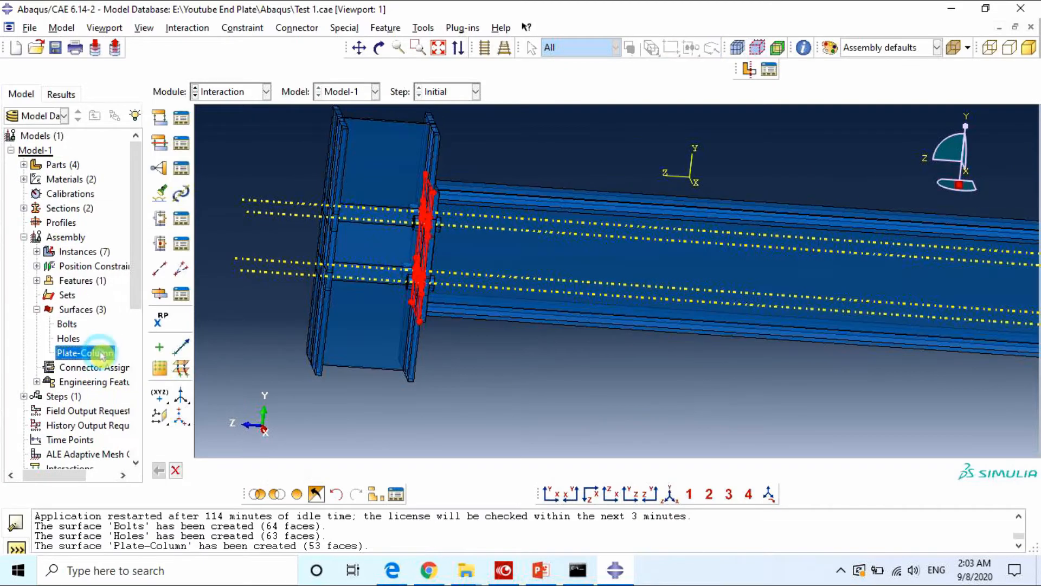
left_click(175, 470)
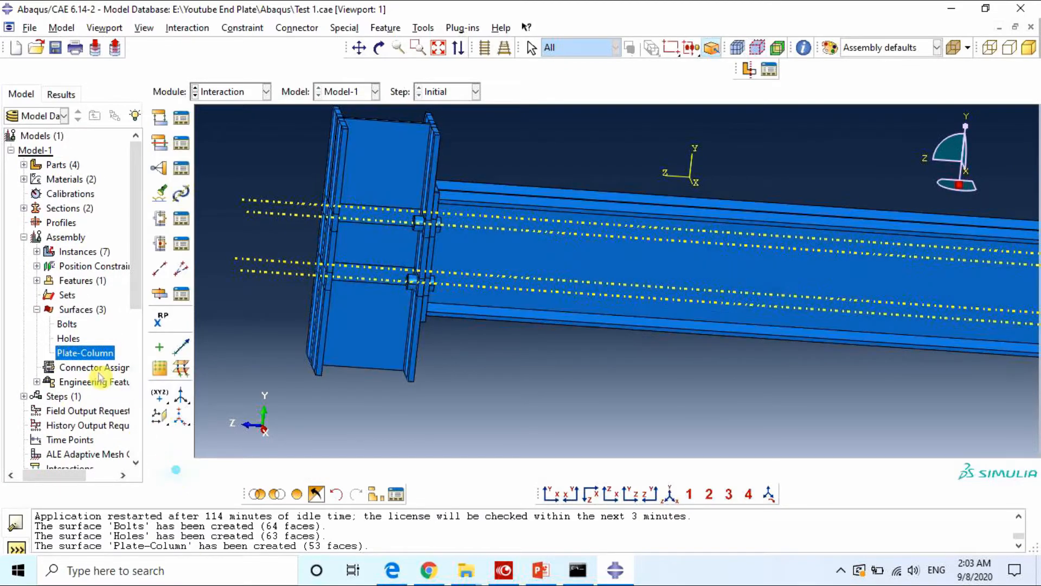
Step: Create a geometry surface named Column from the outer face of the column flange facing the beam
double_click(82, 309)
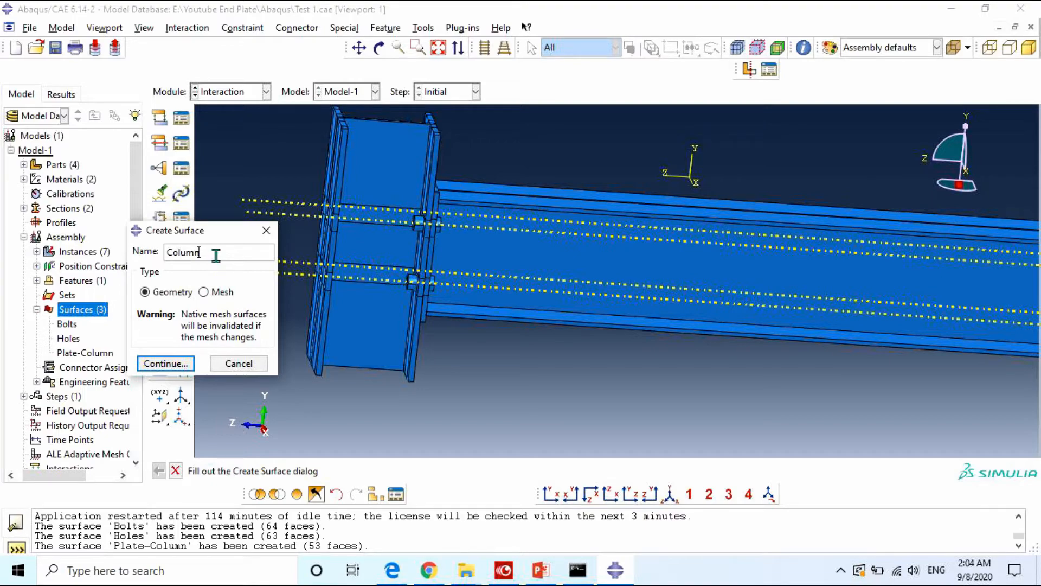
left_click(165, 363)
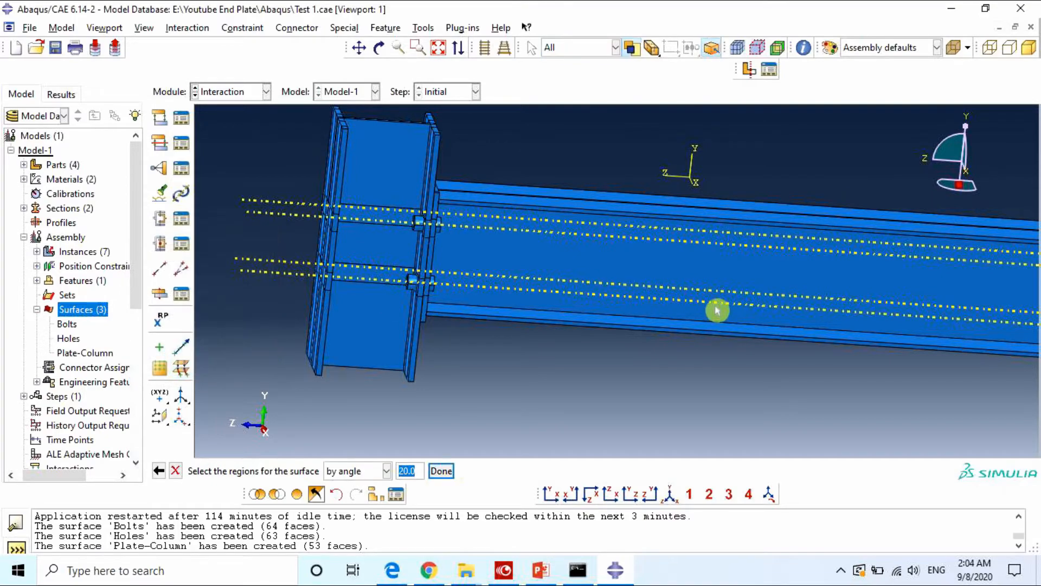
left_click_drag(694, 285, 506, 221, "ctrl+alt")
left_click(434, 163)
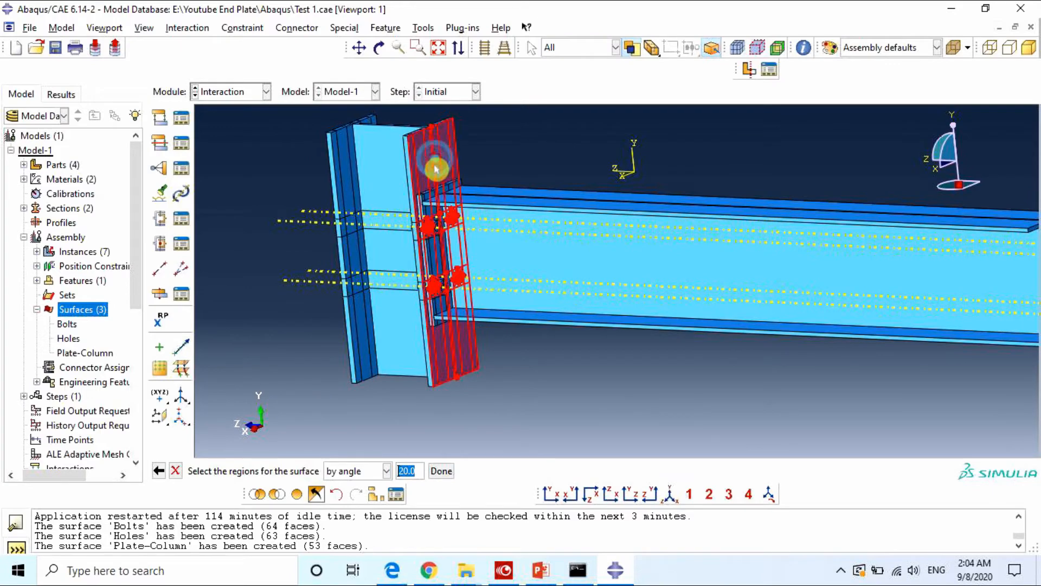
left_click(440, 470)
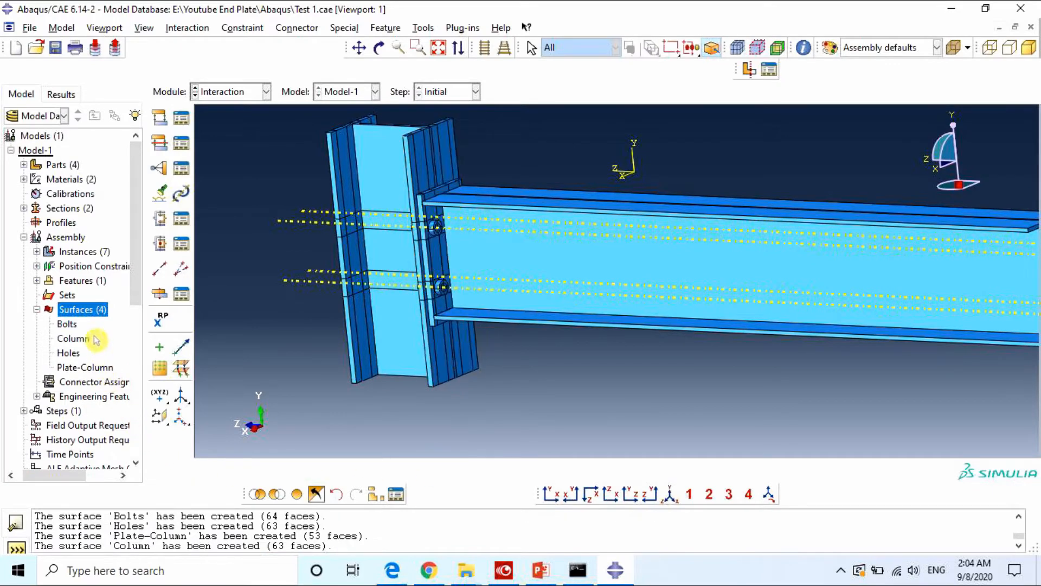
Step: Create a geometry surface named Plate - Beam from the end plate's face on the beam side
double_click(82, 310)
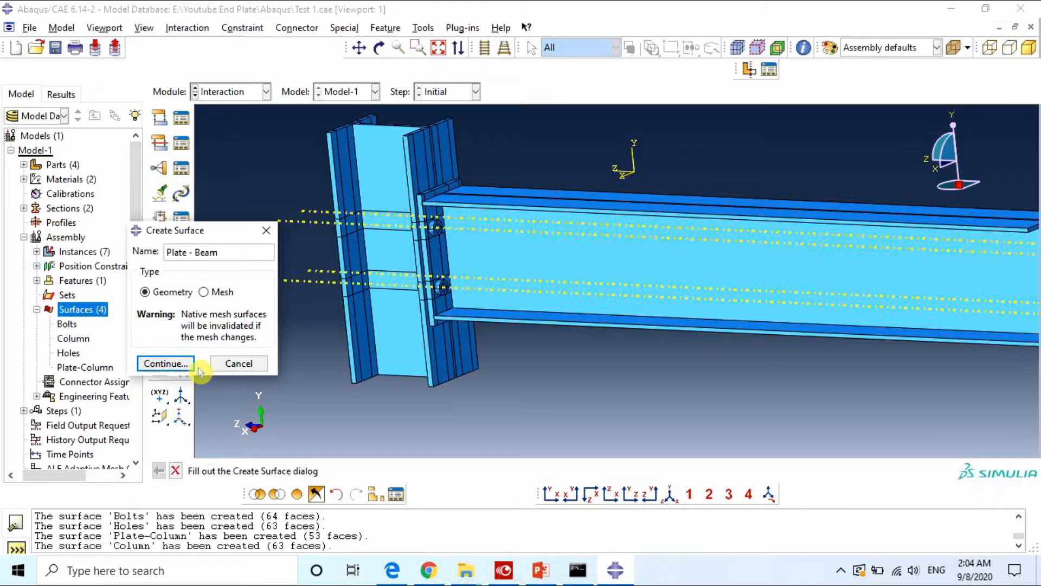
left_click(163, 363)
scroll(437, 330, "up", 2)
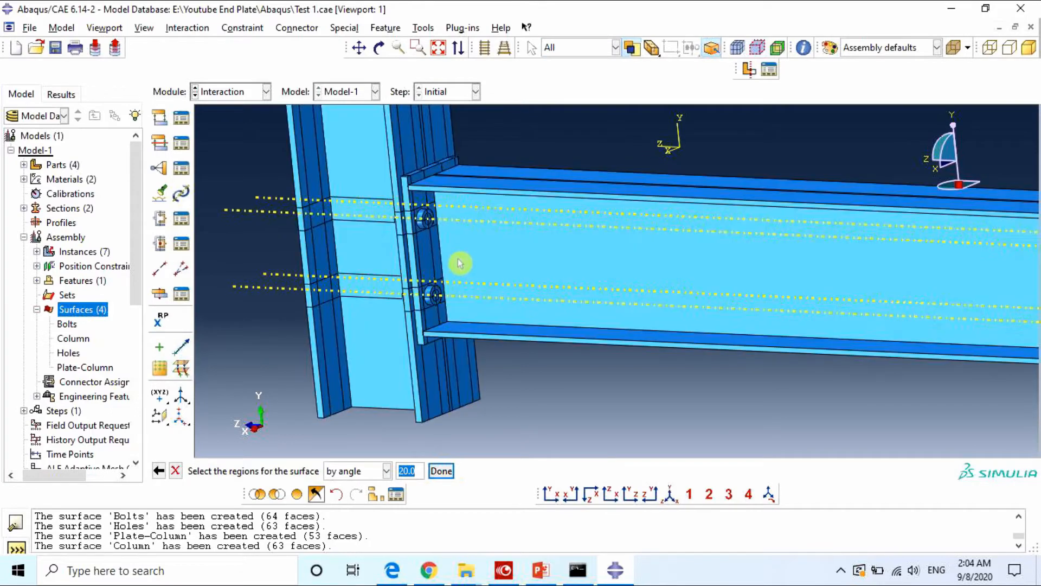
left_click(434, 284)
left_click(441, 470)
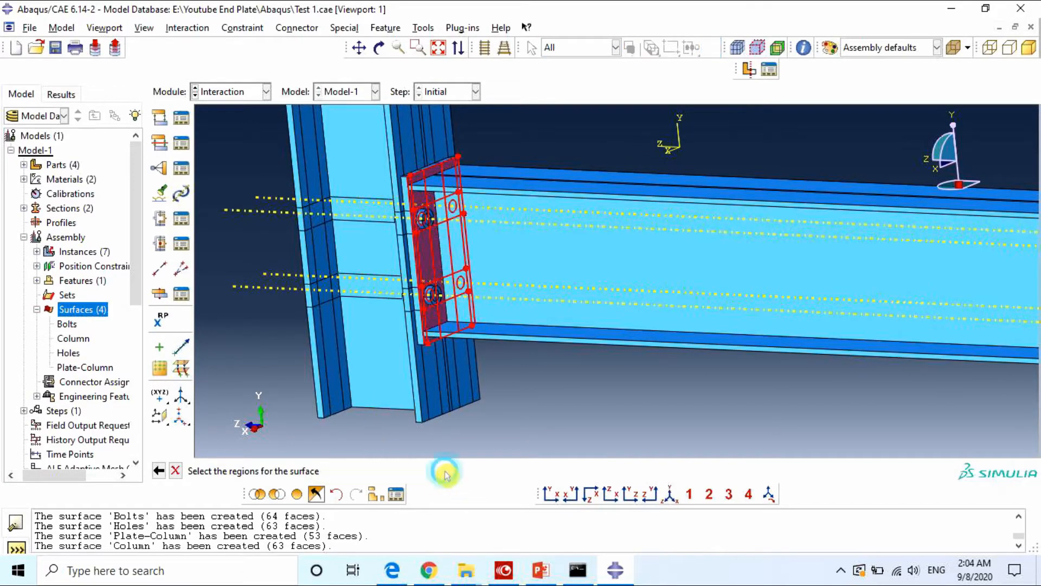
Step: Start a geometry surface named Beam and display only the Beam W10x21-1 instance by intersecting it with the current display
double_click(82, 308)
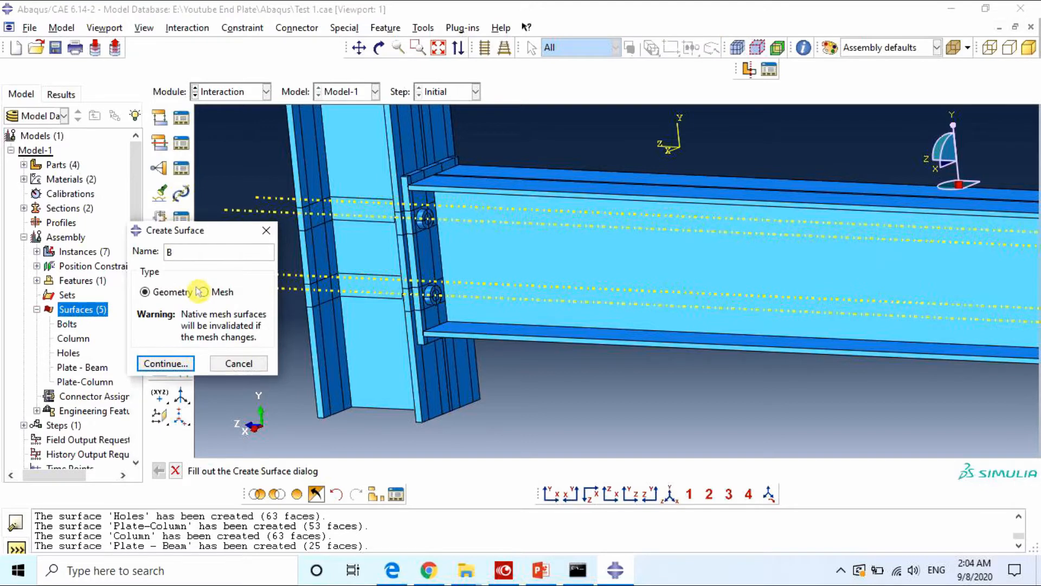
left_click(178, 363)
left_click(374, 493)
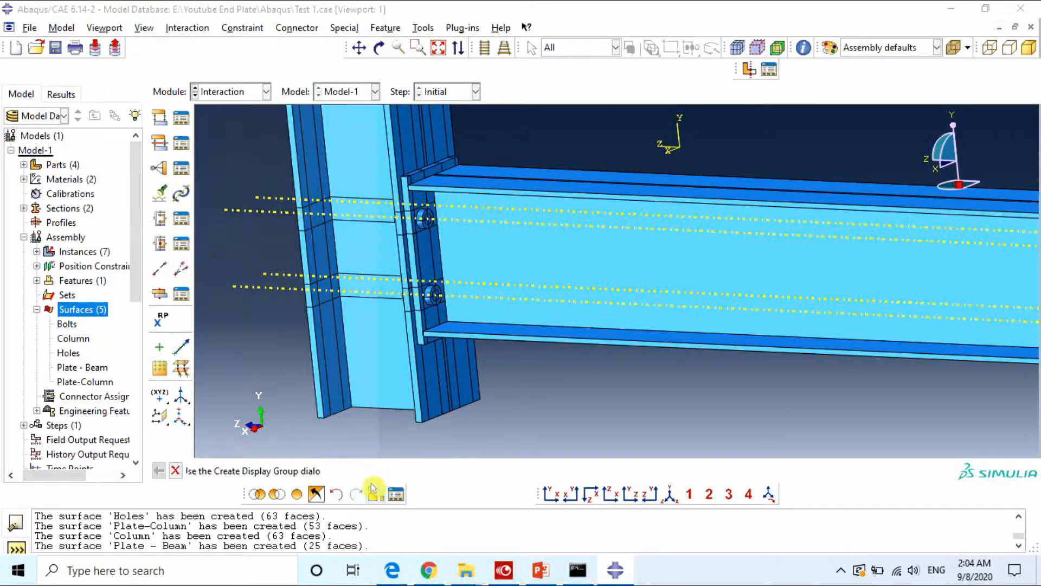
left_click(172, 104)
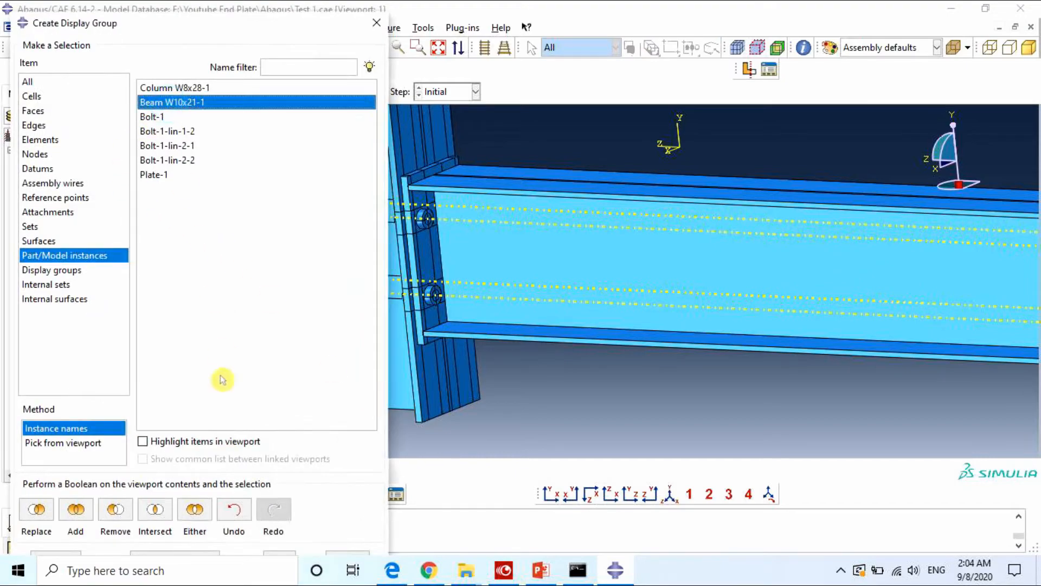
left_click(163, 511)
left_click(382, 31)
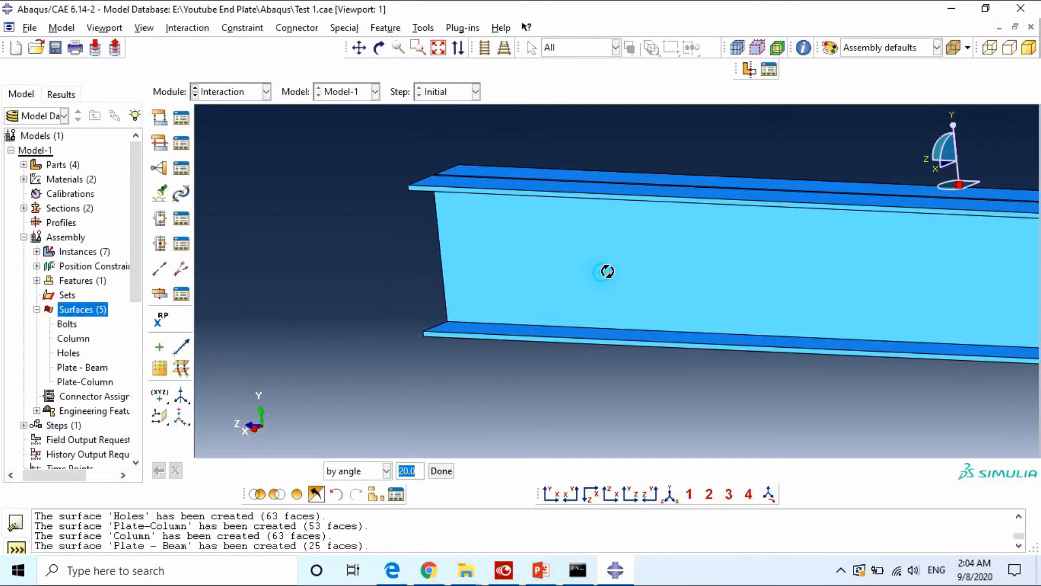
Step: Select the beam's I-shaped end face on the column side, complete the Beam surface and redisplay the whole assembly
left_click_drag(608, 271, 776, 259, "ctrl+alt")
scroll(360, 151, "down", 5)
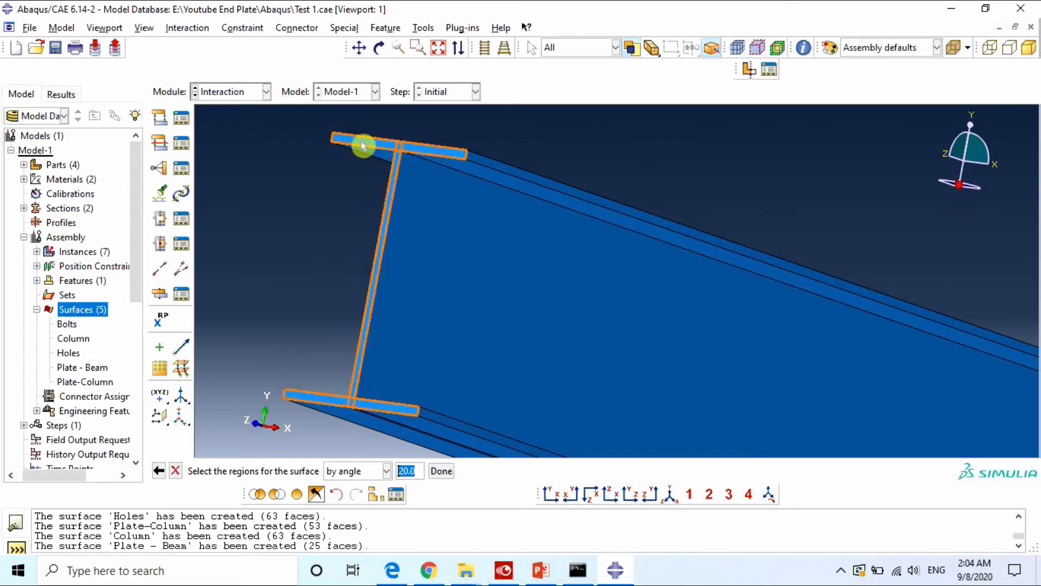
left_click(365, 146)
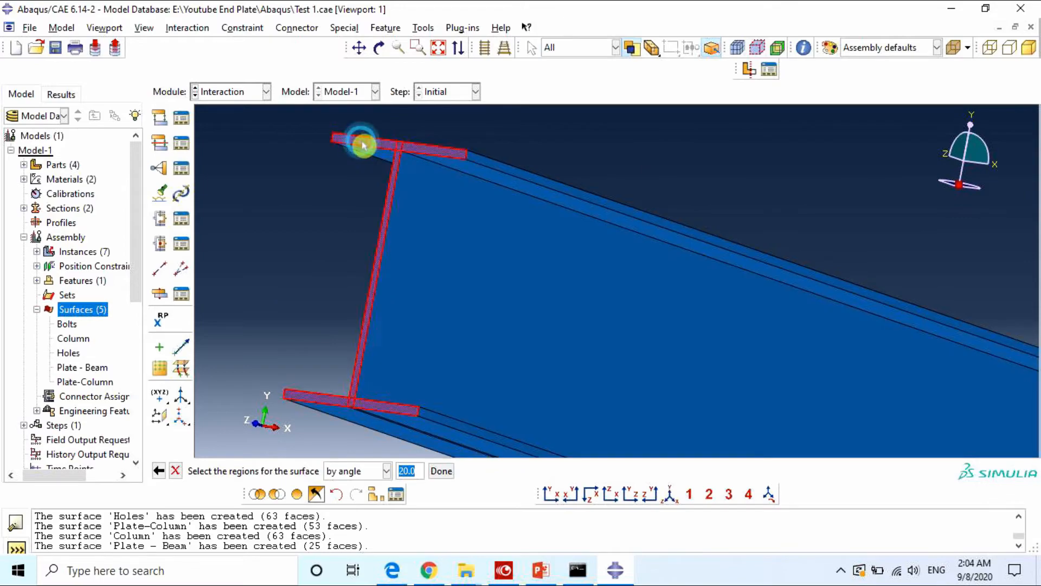
left_click(440, 470)
scroll(498, 353, "up", 2)
left_click(297, 494)
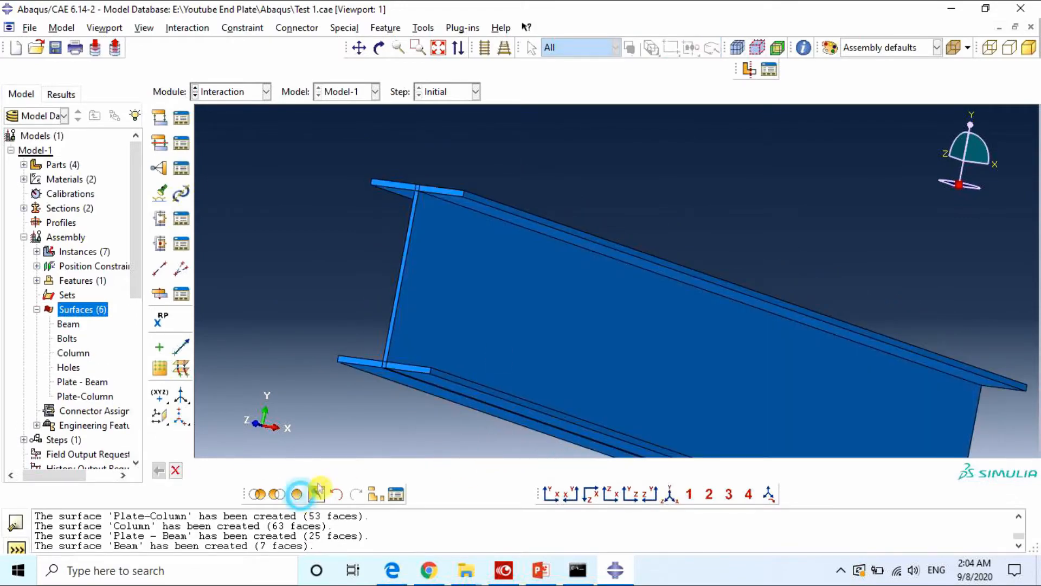
left_click_drag(653, 237, 573, 248, "ctrl+alt")
scroll(574, 247, "up", 2)
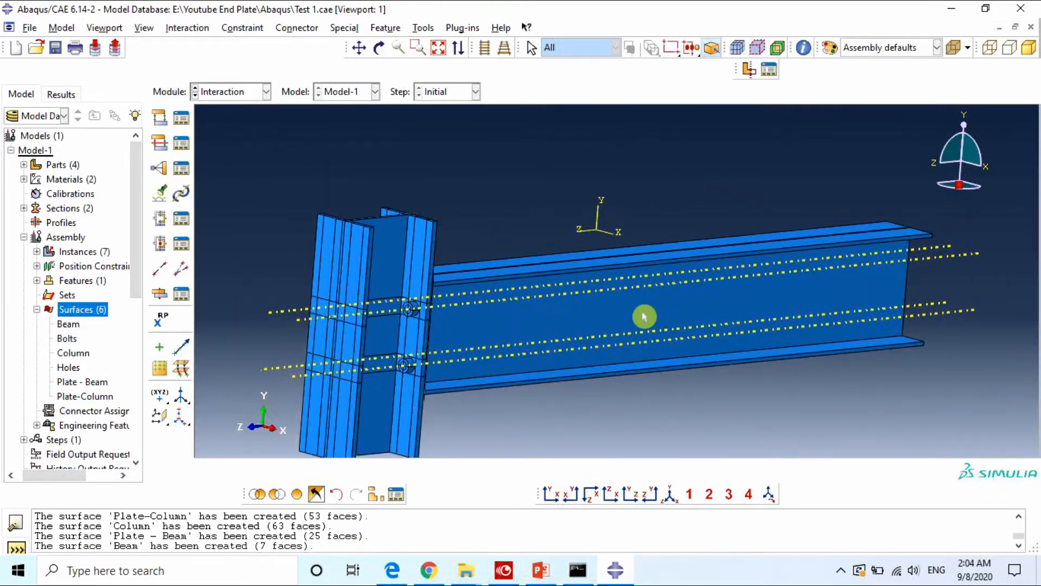
left_click_drag(643, 316, 495, 313, "ctrl+alt")
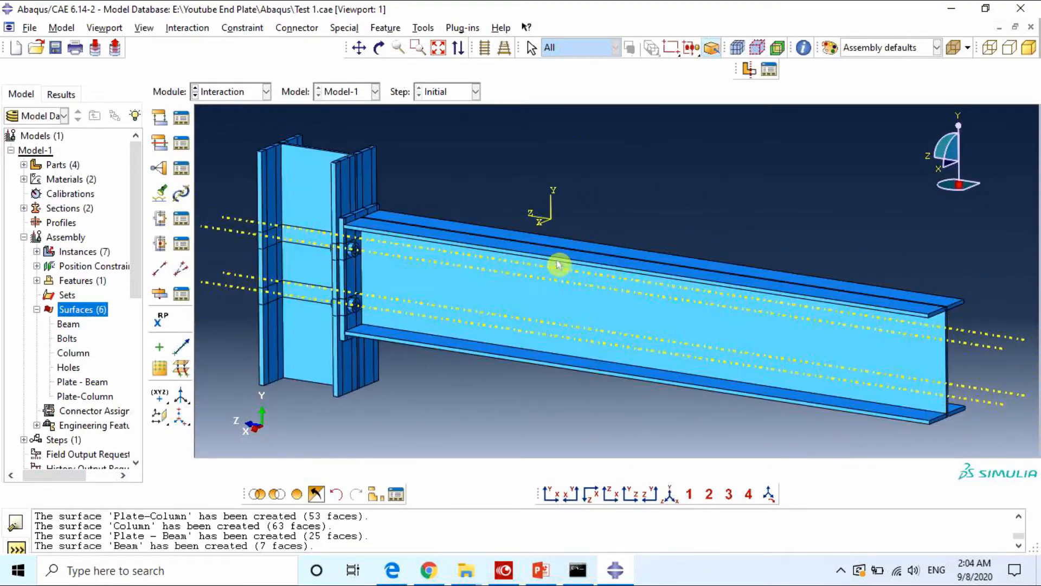
Step: Create an interaction property of type Contact named Frictional Contact
left_click(162, 144)
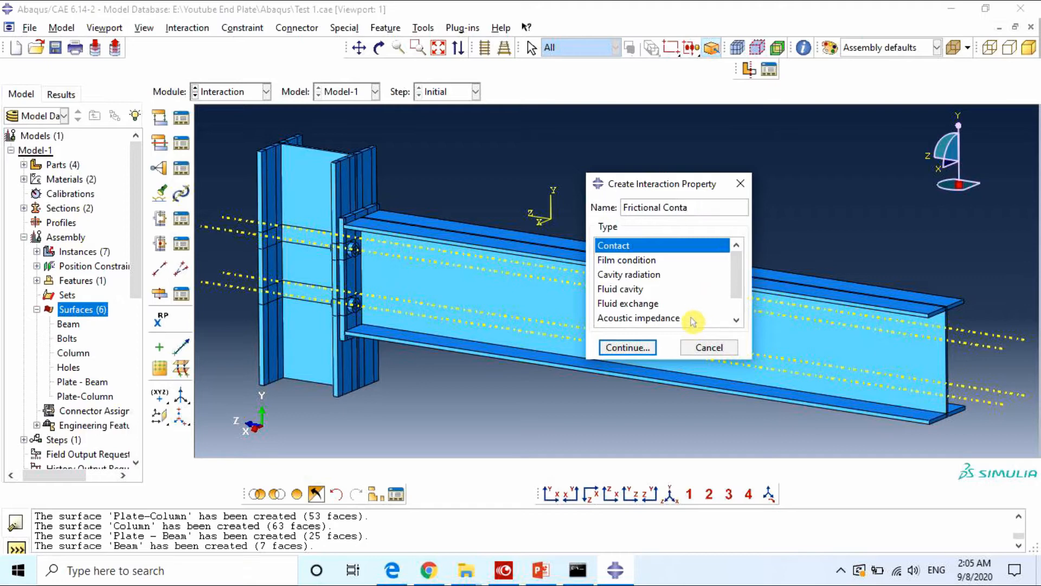
type("t")
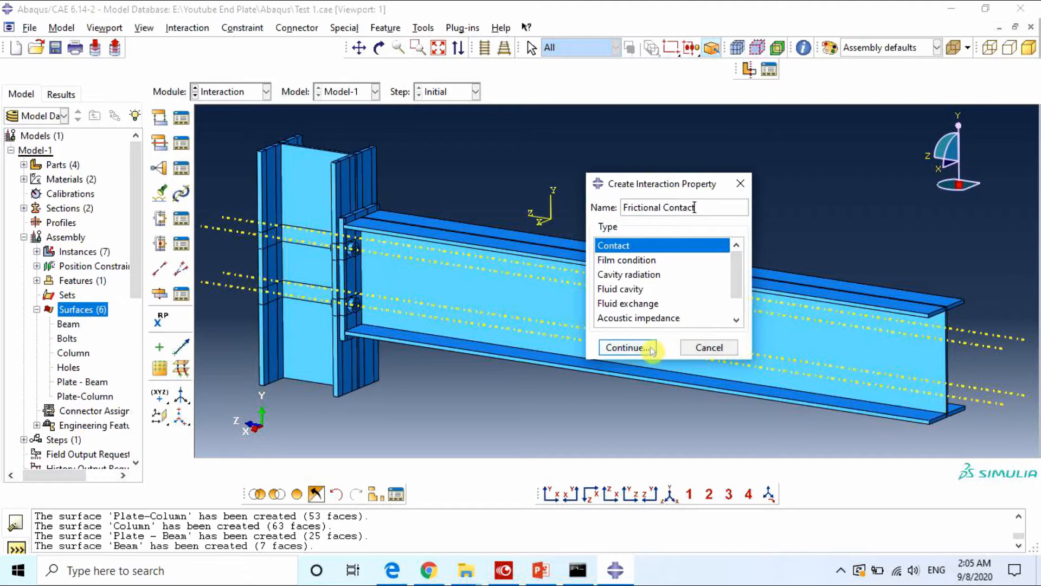
left_click(654, 347)
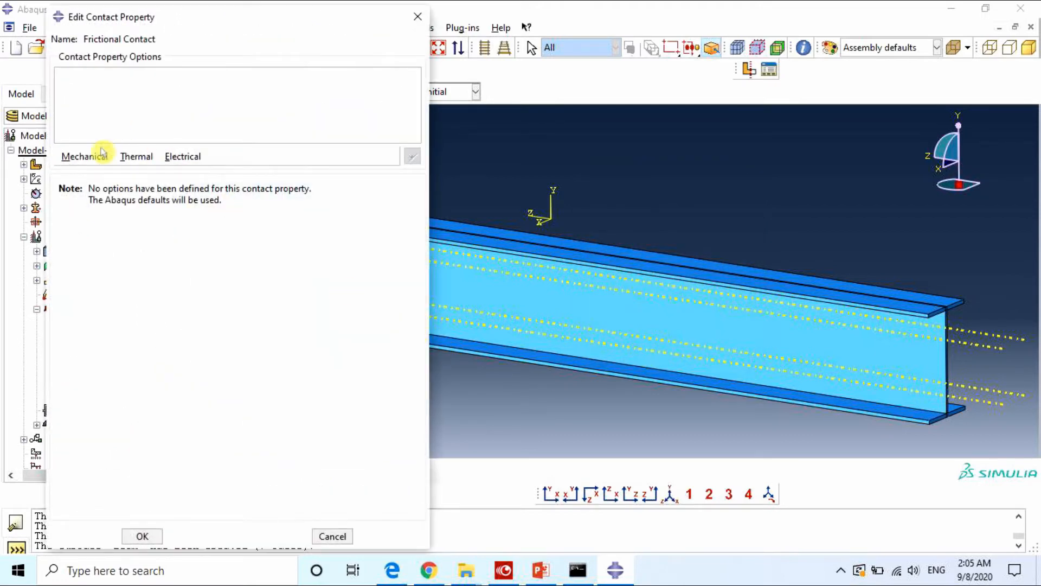
Step: Add tangential behavior to the contact property with the Penalty friction formulation and a friction coefficient of 0.33
left_click(73, 156)
left_click(136, 172)
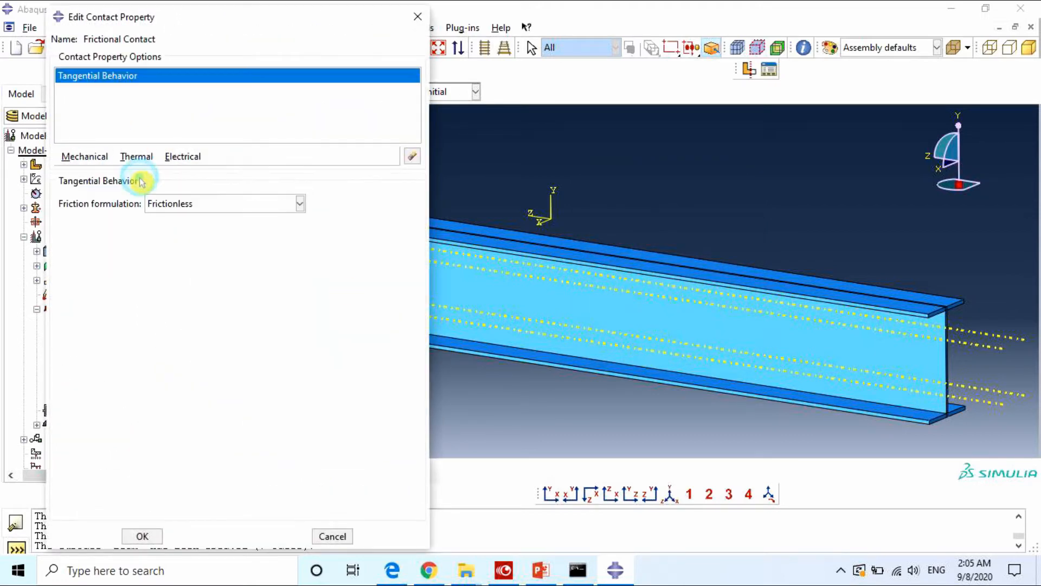
left_click(206, 211)
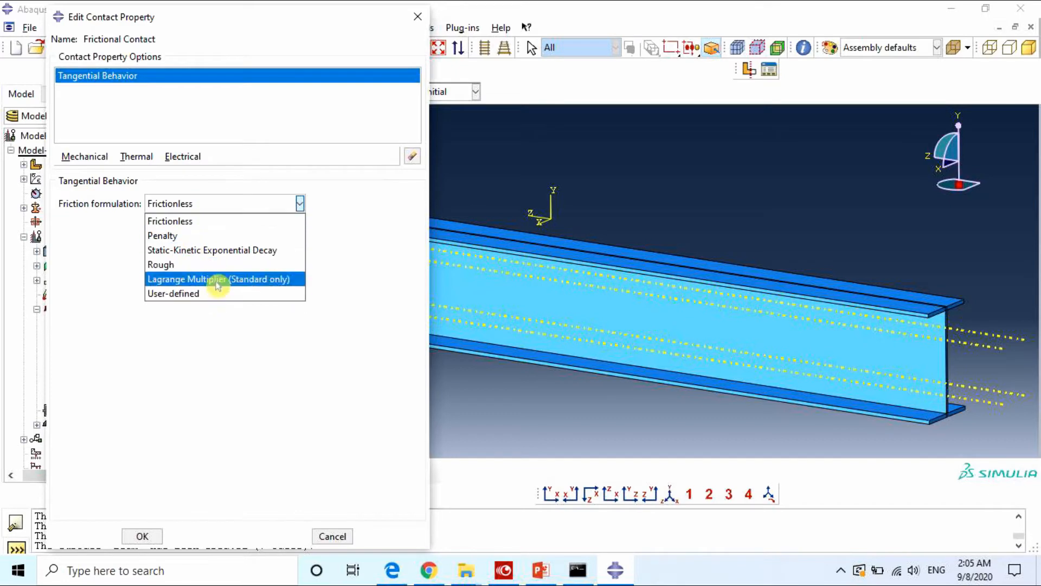
left_click(209, 239)
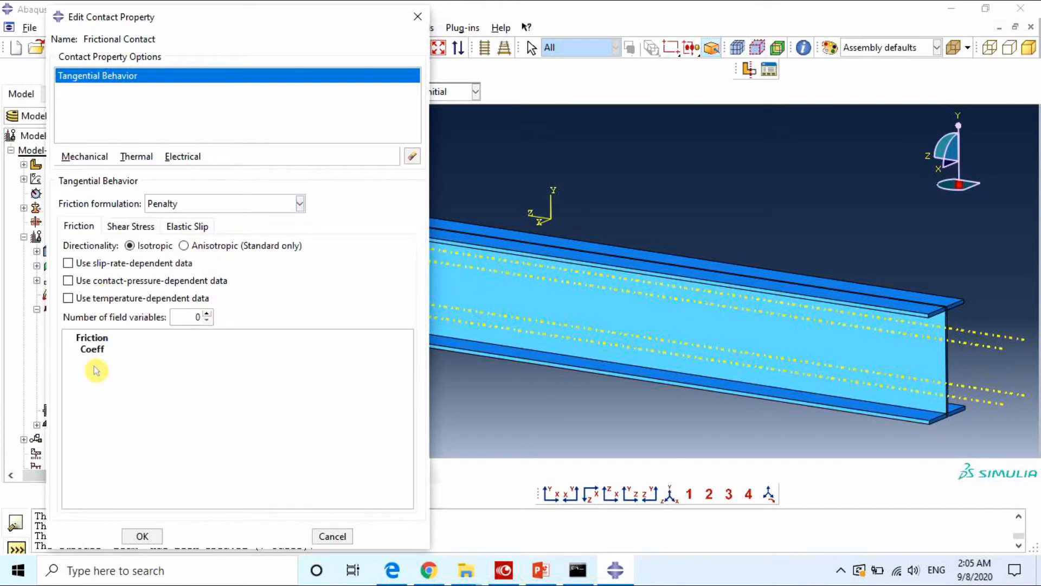
left_click(98, 363)
type("0.33")
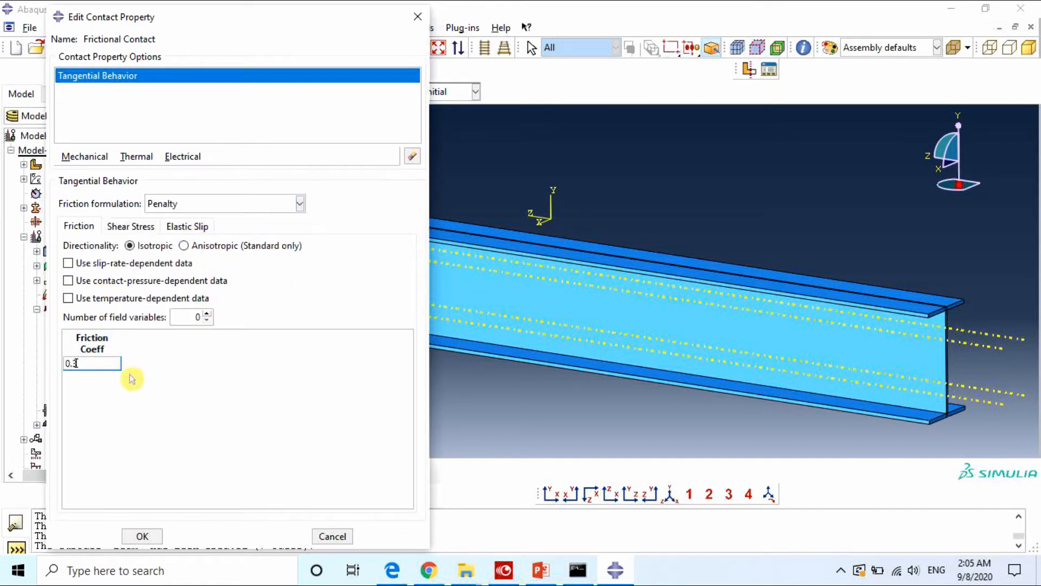
Step: Add normal behavior with "Hard" Contact pressure-overclosure and separation allowed after contact, and save the Frictional Contact property
left_click(81, 157)
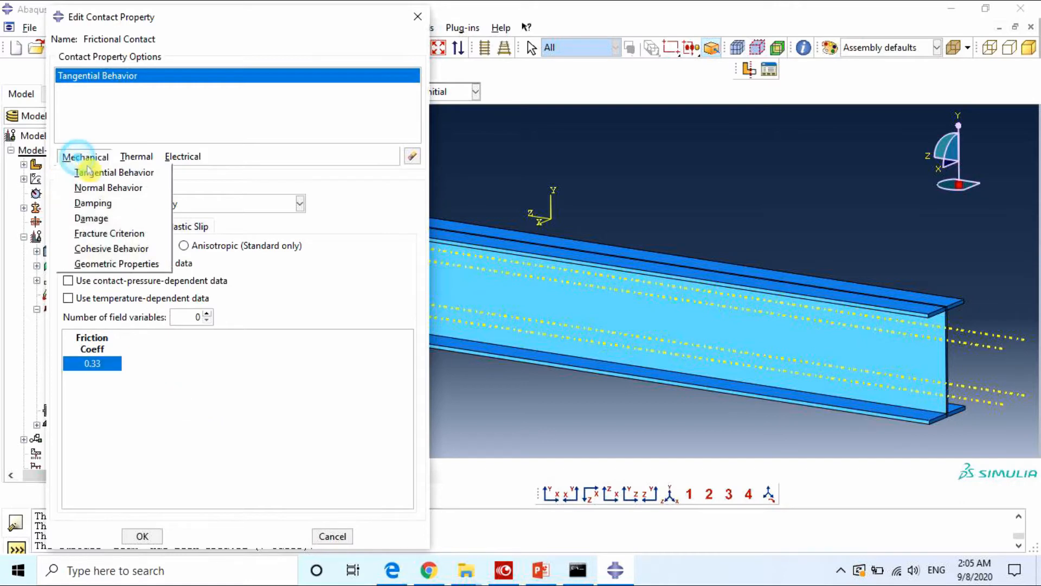
left_click(82, 186)
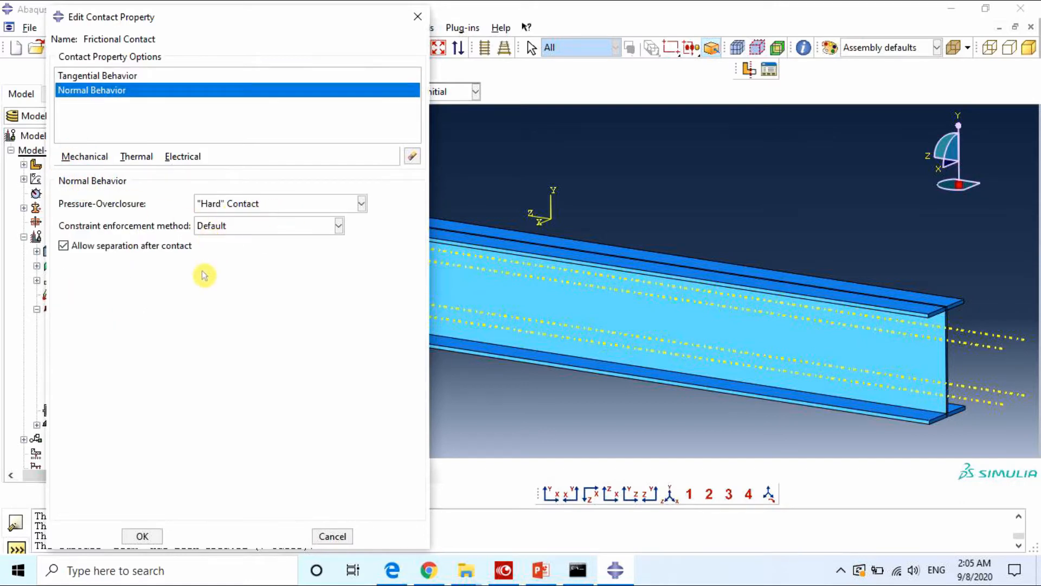
left_click(139, 537)
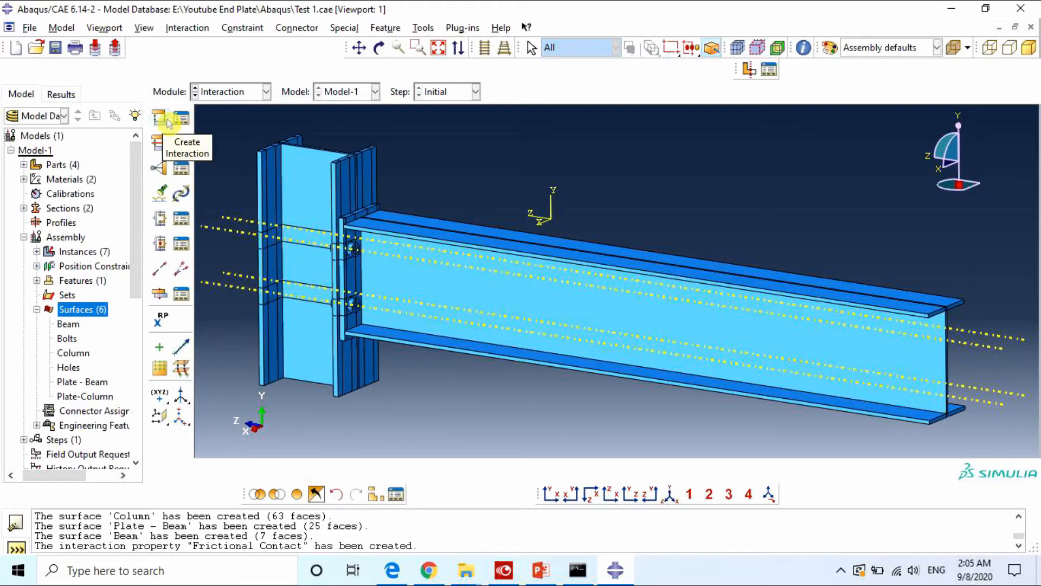
Step: Start an interaction named Bolts to holes in the Initial step, using Surface-to-surface contact (Standard)
left_click(160, 117)
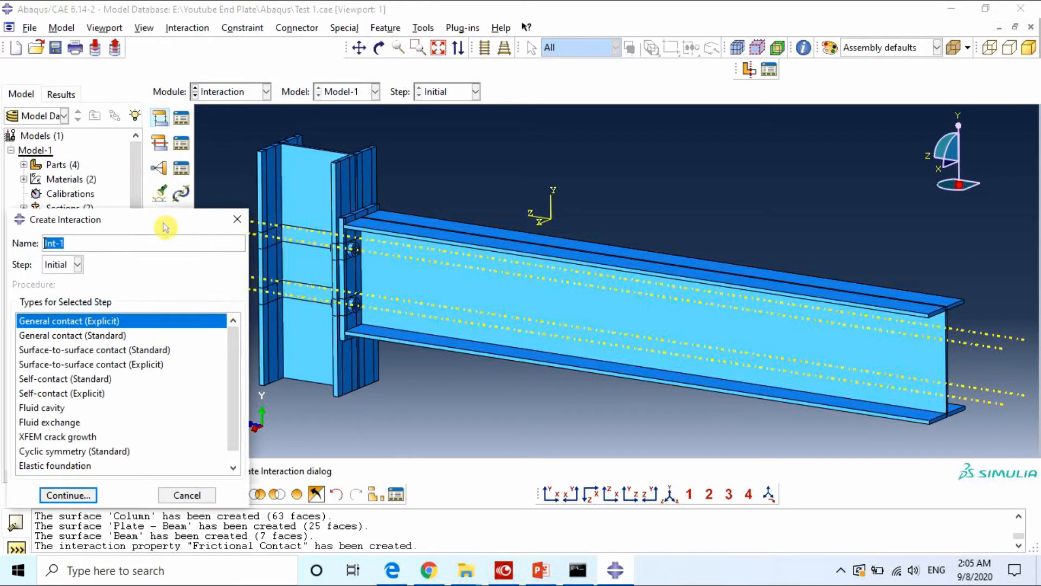
left_click_drag(165, 227, 189, 184)
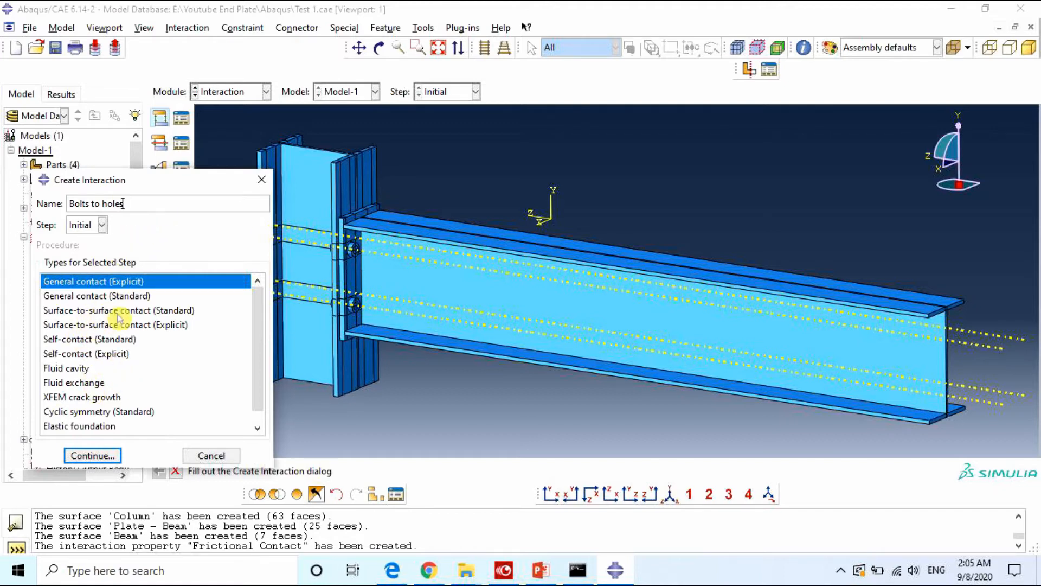
left_click(151, 311)
left_click(100, 457)
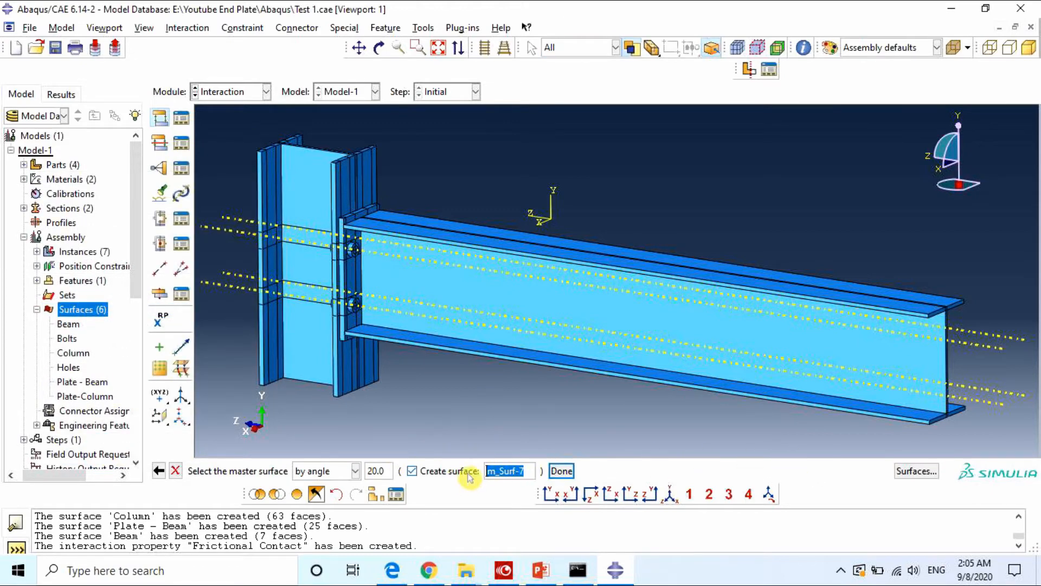
Step: Assign the existing Holes surface as the master surface, without creating a new surface and with selections highlighted in the viewport
left_click(429, 470)
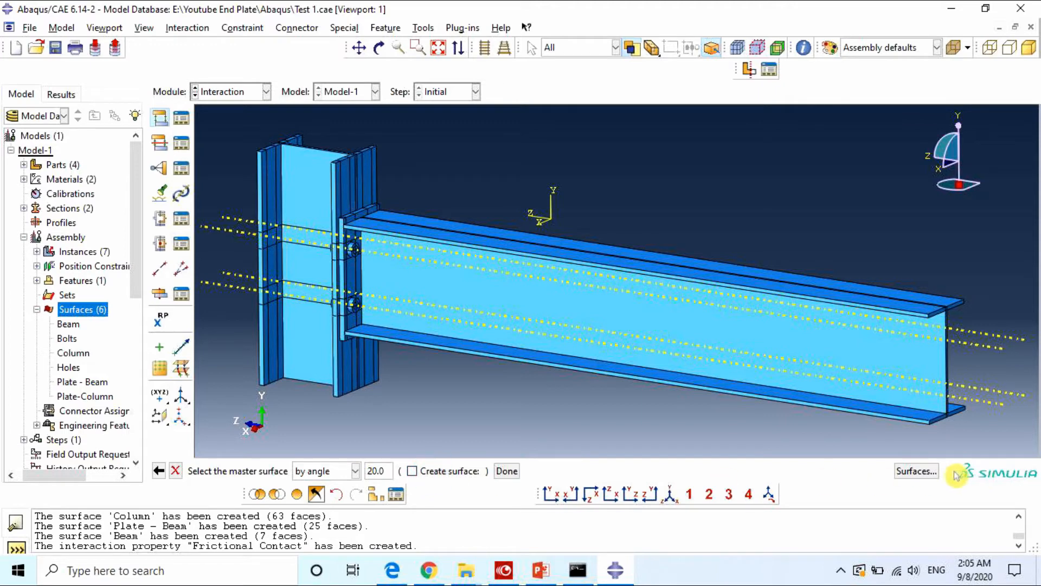
left_click(916, 470)
left_click_drag(252, 223, 934, 228)
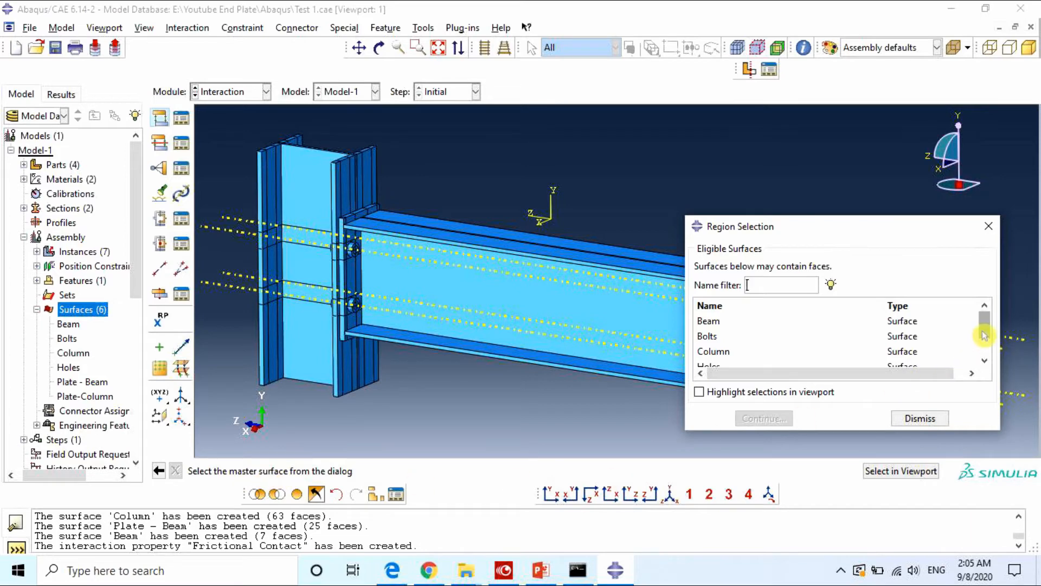
scroll(984, 335, "down", 2)
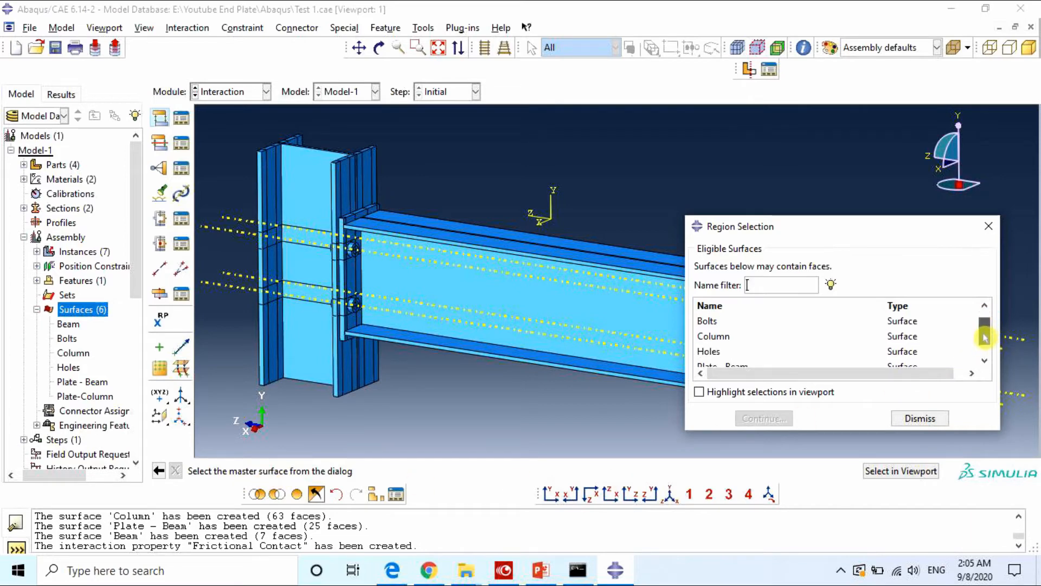
left_click(720, 344)
left_click(699, 392)
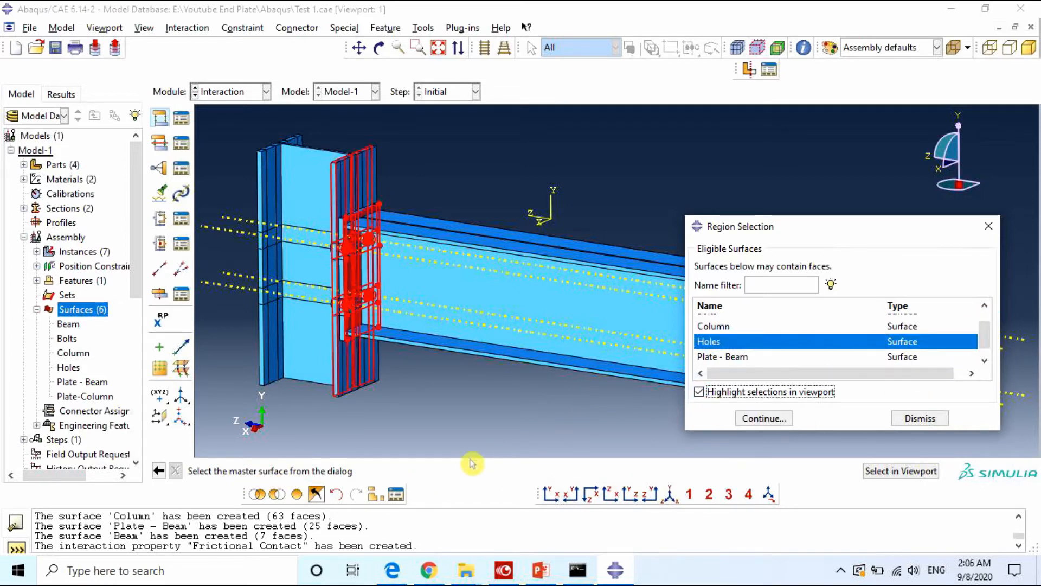
left_click(763, 418)
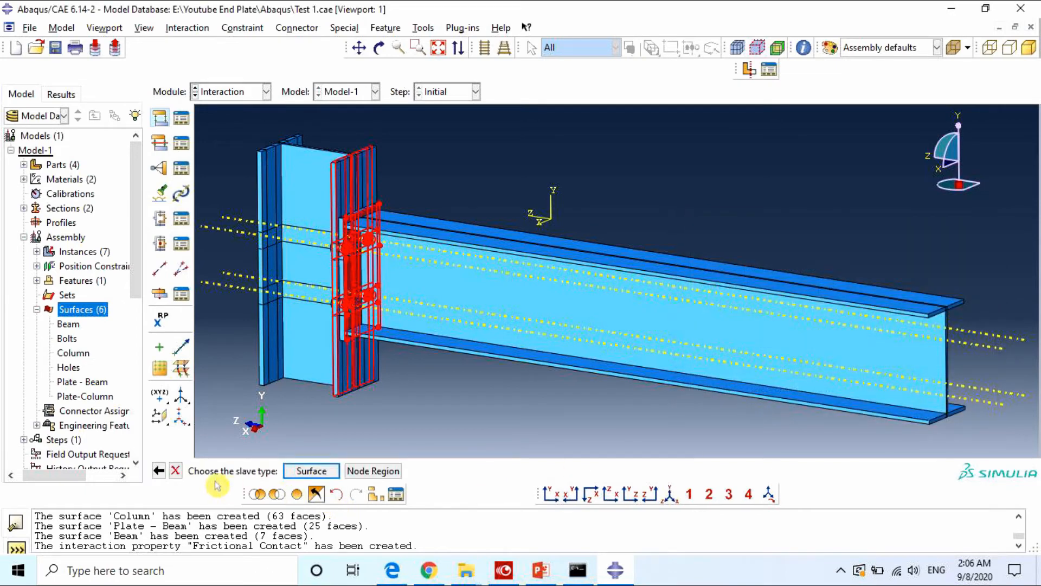
Step: Use a surface as the slave type and assign the existing Bolts surface to it
left_click(306, 470)
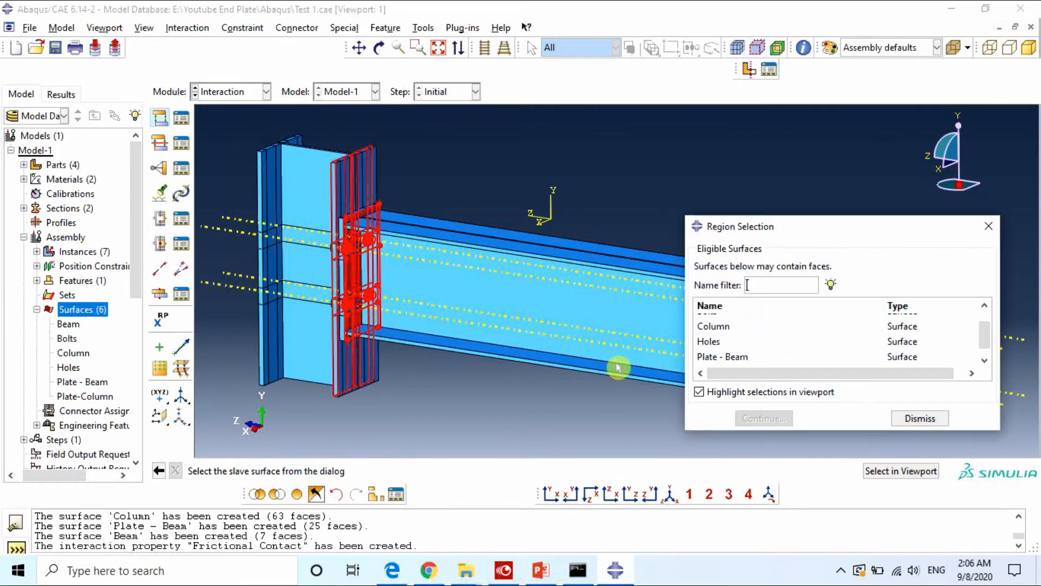
scroll(978, 347, "up", 2)
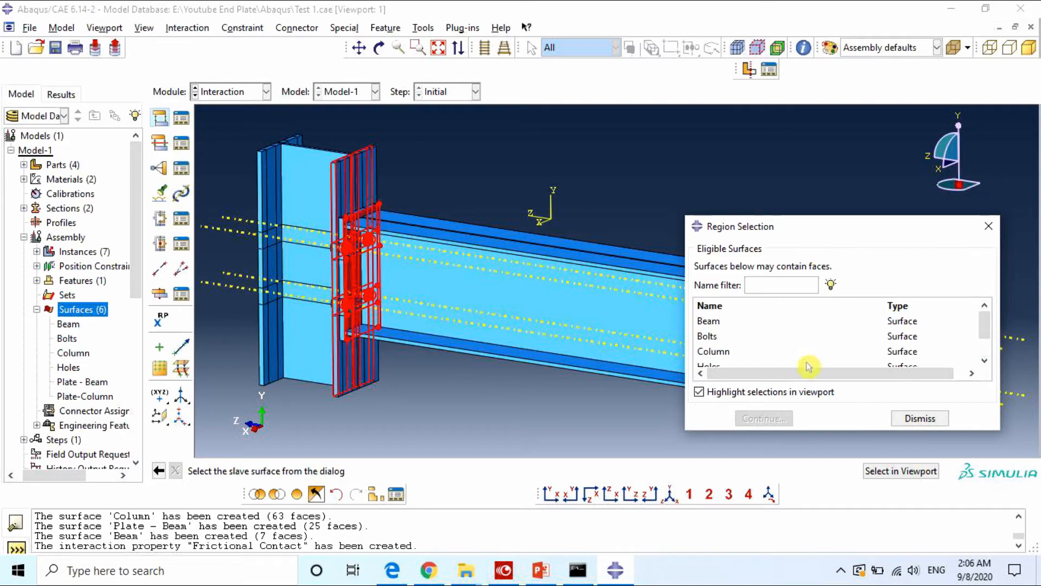
left_click(715, 337)
left_click(763, 418)
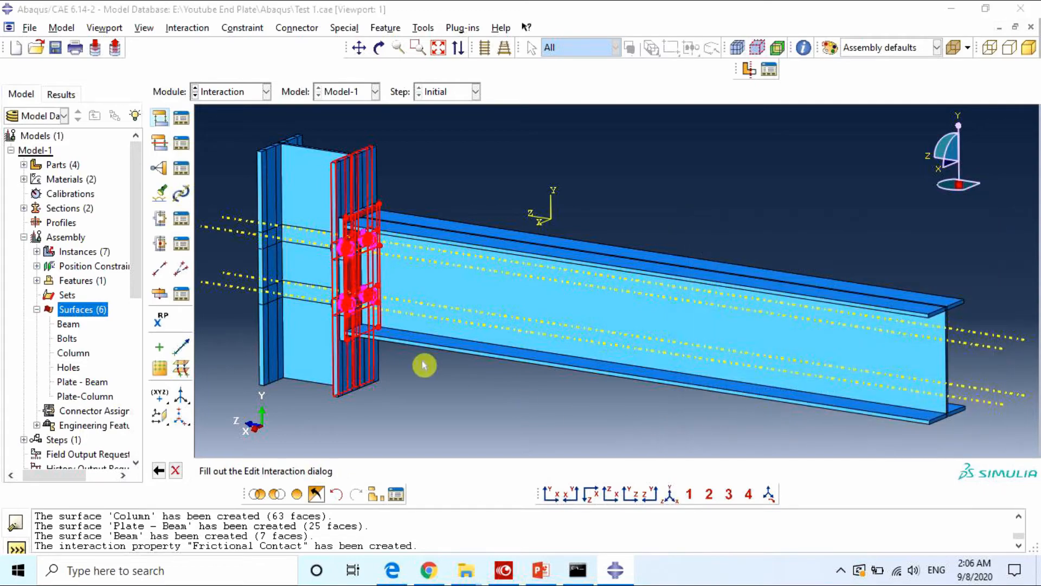
Step: Set the Bolts to holes interaction to small sliding with the Frictional Contact property and save it
left_click_drag(214, 60, 805, 32)
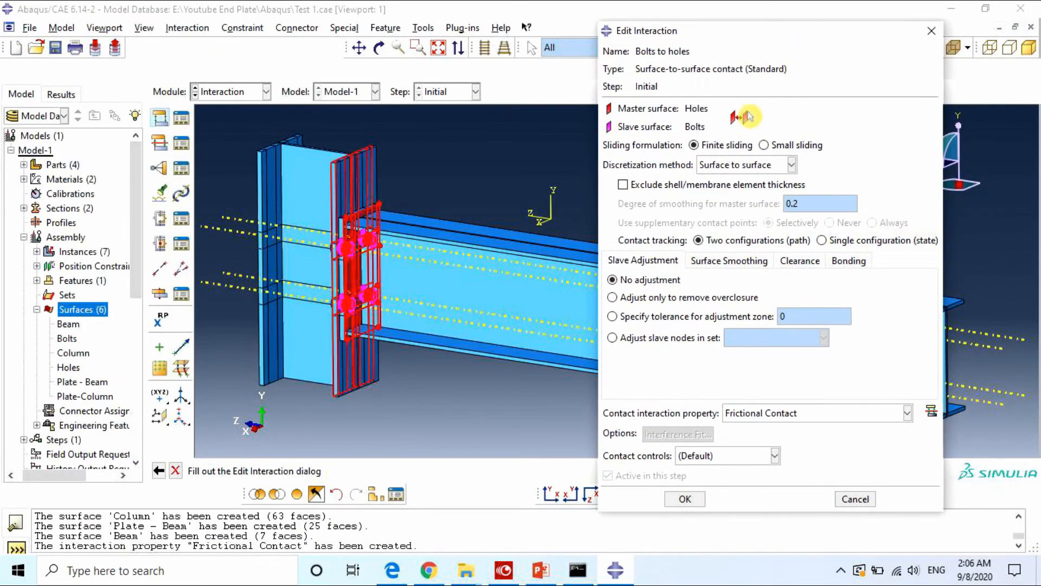
left_click(787, 157)
left_click(823, 420)
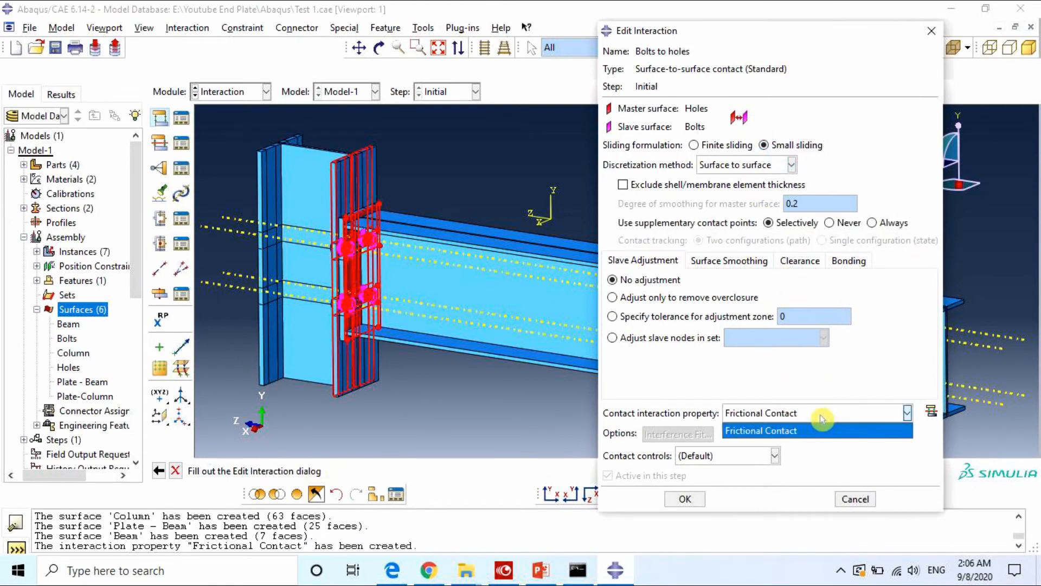
left_click(784, 431)
left_click(693, 507)
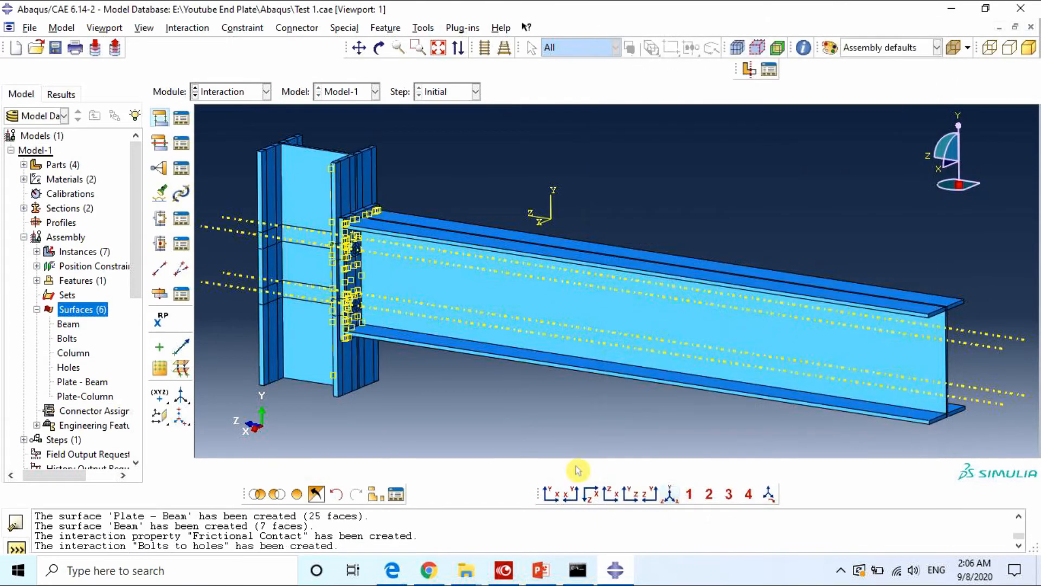
Step: Review the Bolts to holes interaction's settings and its master and slave surfaces highlighted in the model
scroll(319, 266, "up", 3)
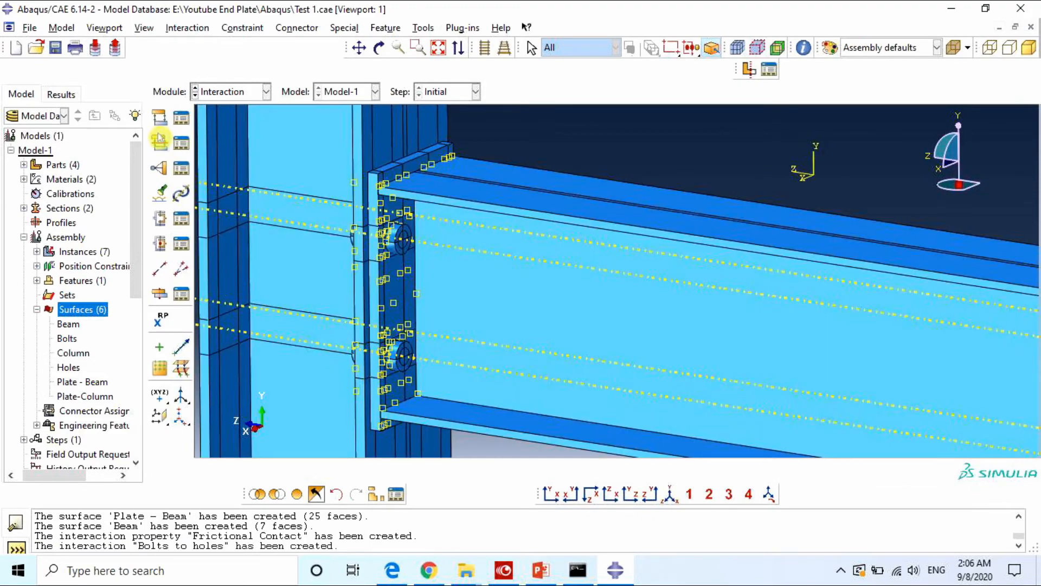
left_click(181, 118)
left_click_drag(268, 288, 910, 215)
scroll(397, 263, "up", 4)
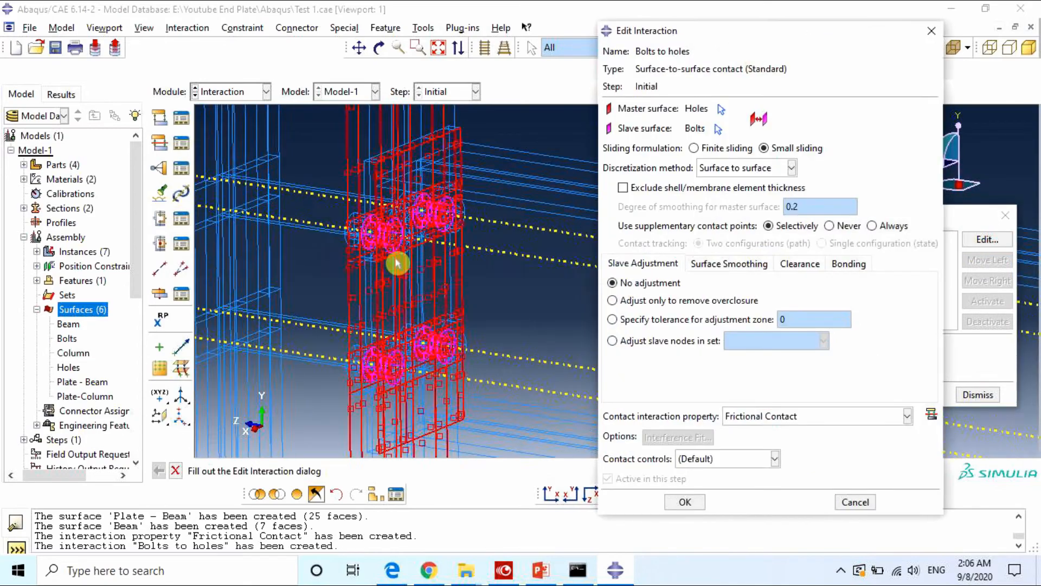
left_click(685, 502)
left_click(976, 398)
scroll(458, 314, "down", 5)
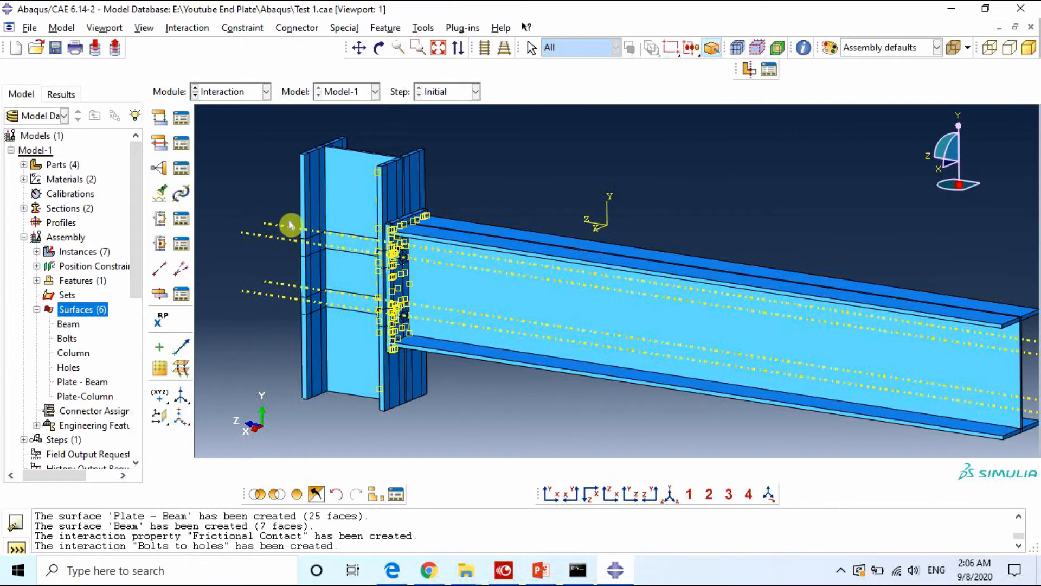
Step: Start a Surface-to-surface contact (Standard) interaction named Plate to Column in the Initial step, with the existing Column surface as master
left_click(159, 117)
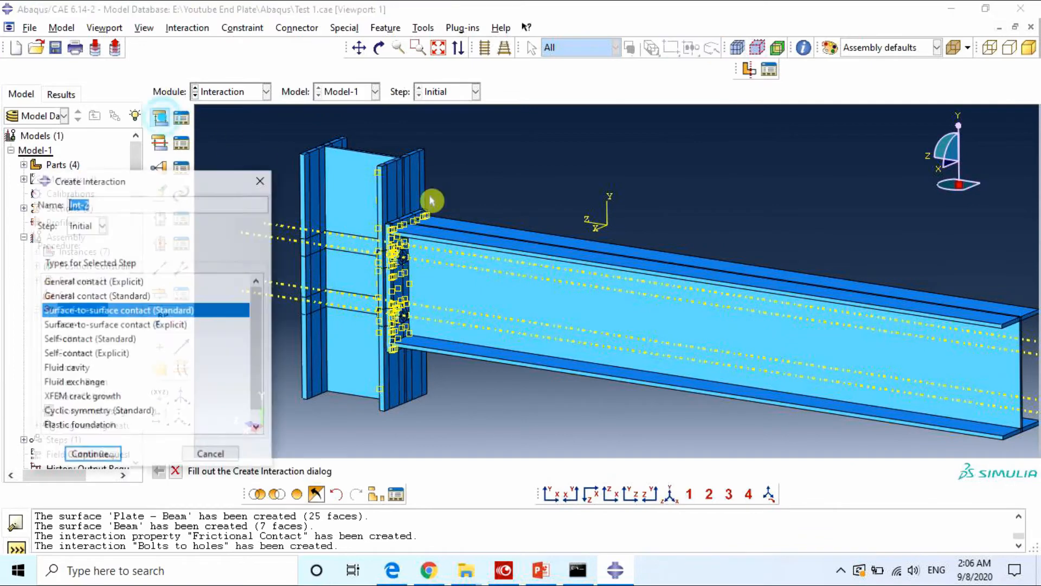
left_click_drag(149, 179, 731, 174)
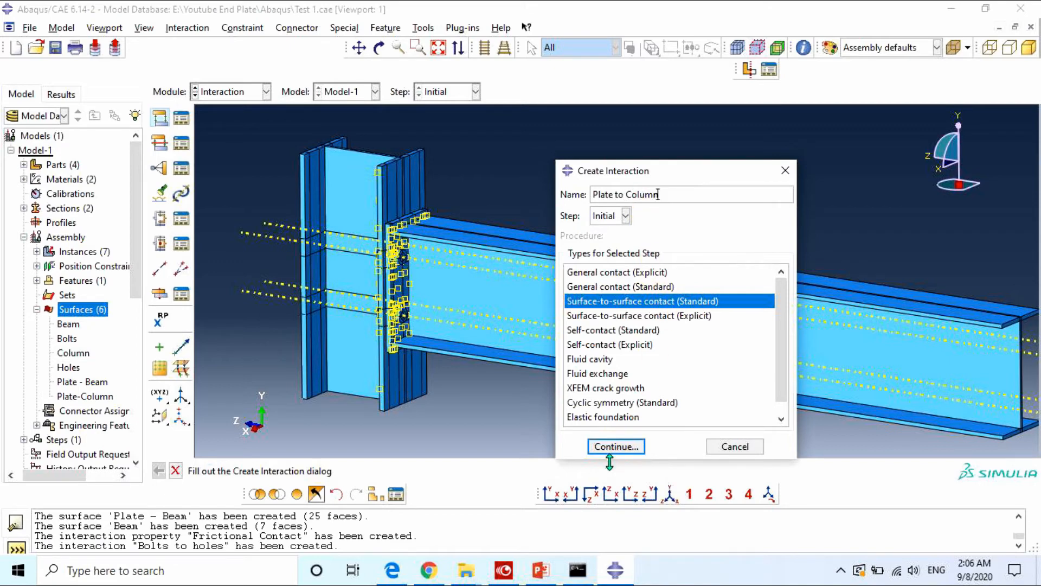
left_click(613, 446)
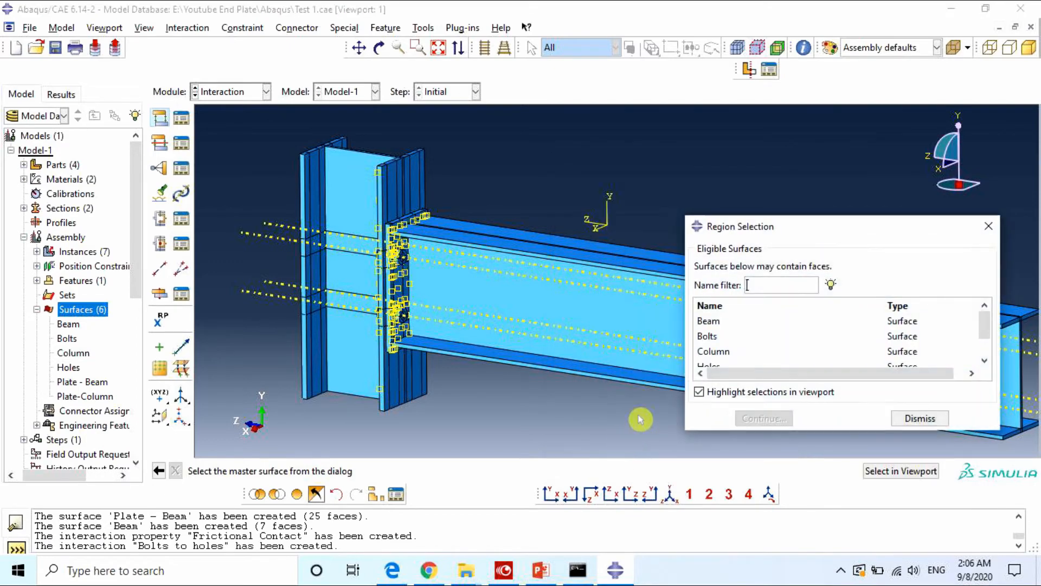
left_click(985, 343)
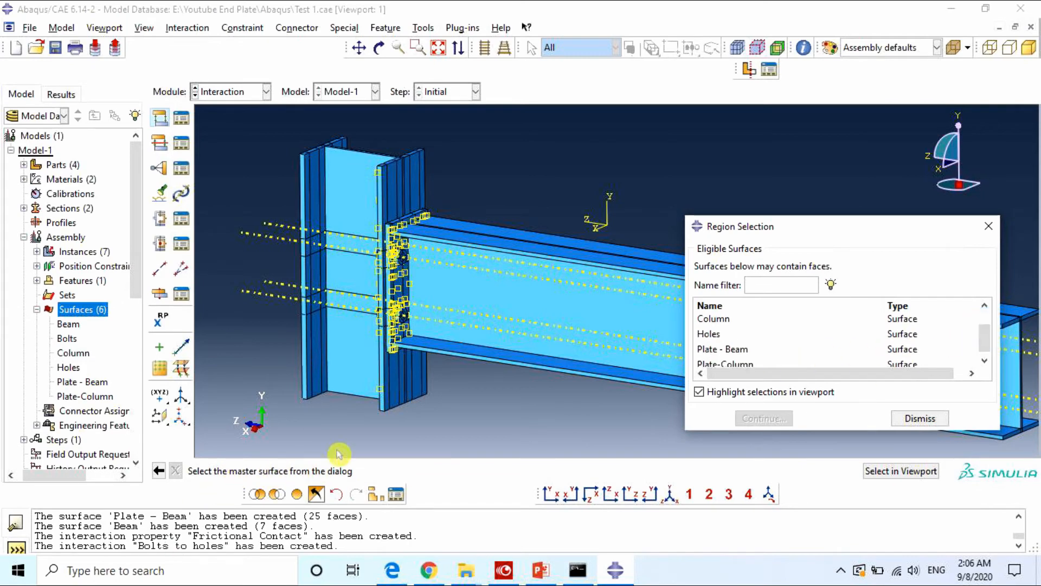
left_click(713, 320)
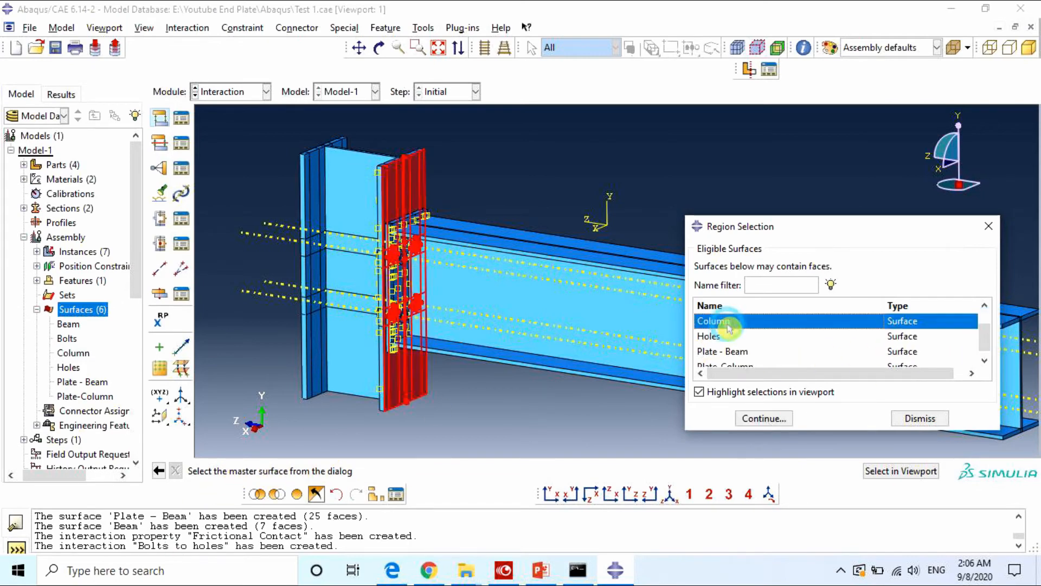
left_click(764, 418)
Step: Assign the existing Plate-Column surface as the slave surface and save the Plate to Column interaction with small sliding and Frictional Contact
left_click(297, 471)
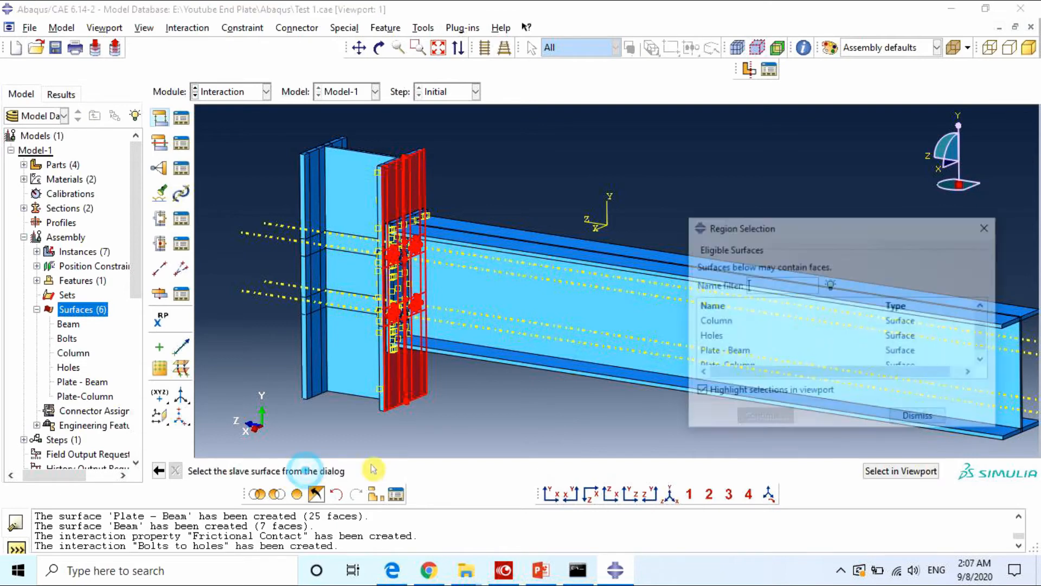
left_click_drag(986, 341, 986, 348)
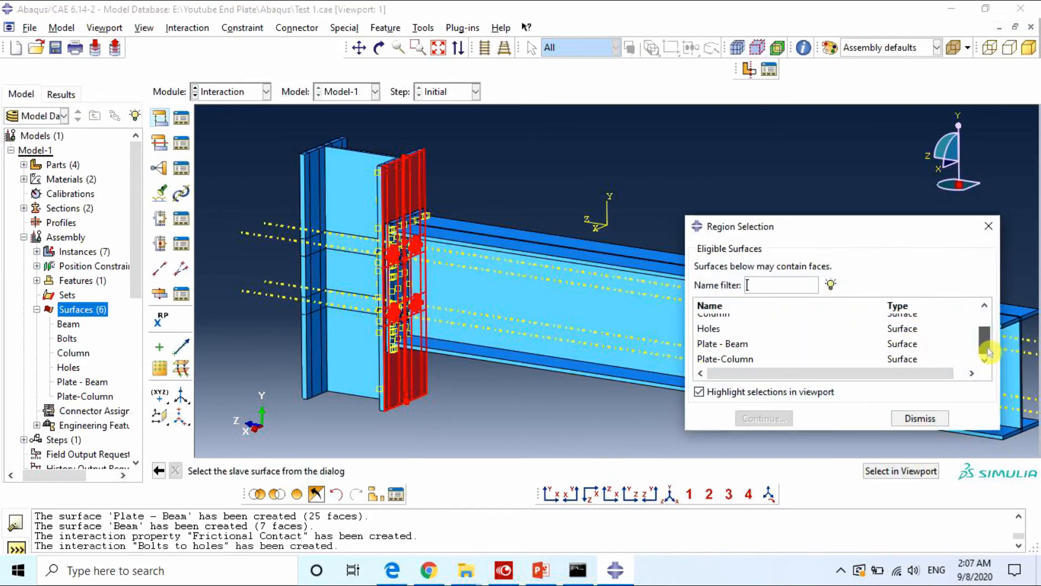
left_click(727, 359)
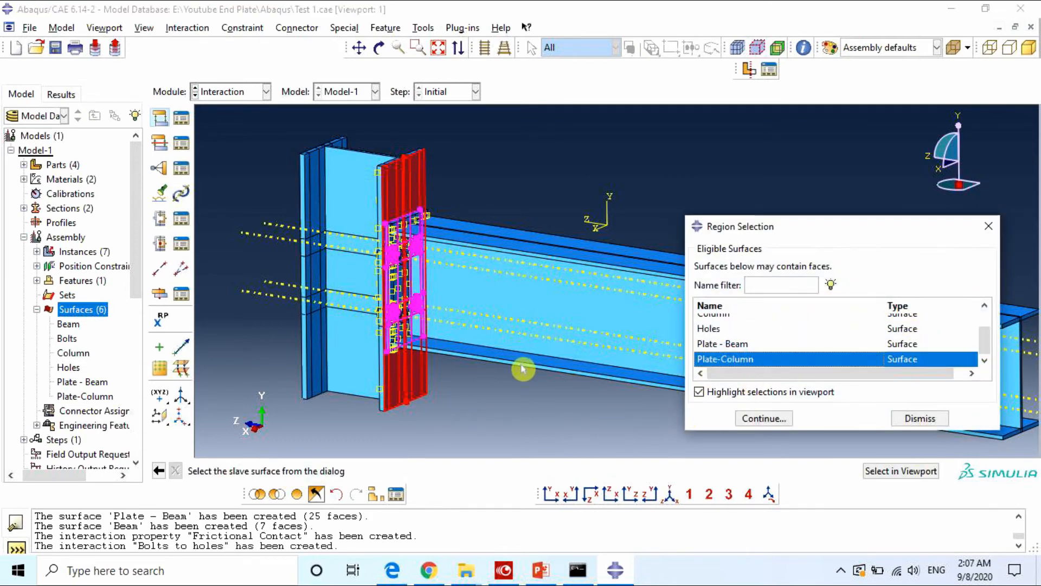
left_click(774, 418)
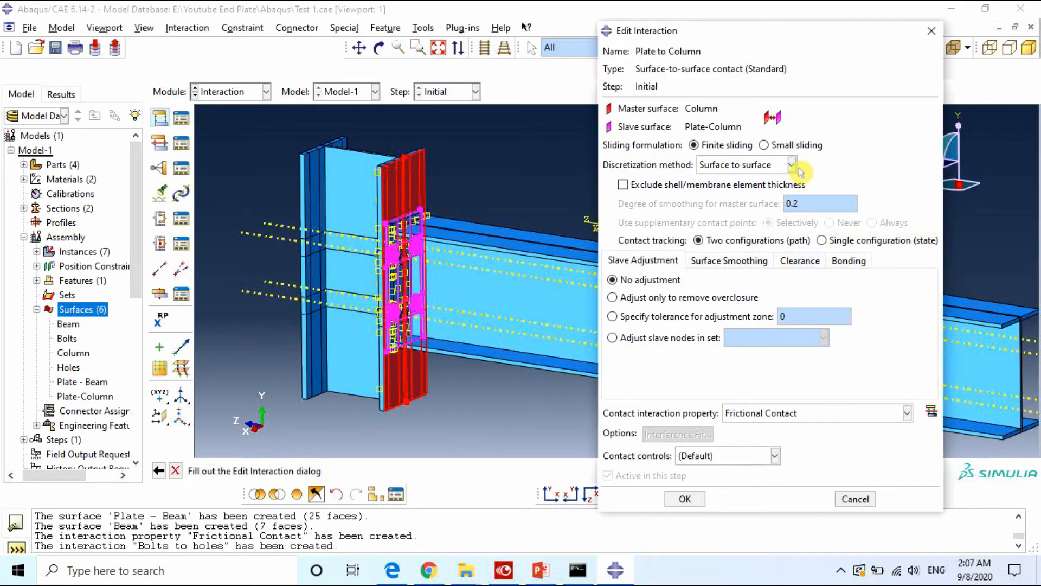
left_click(764, 145)
left_click(683, 498)
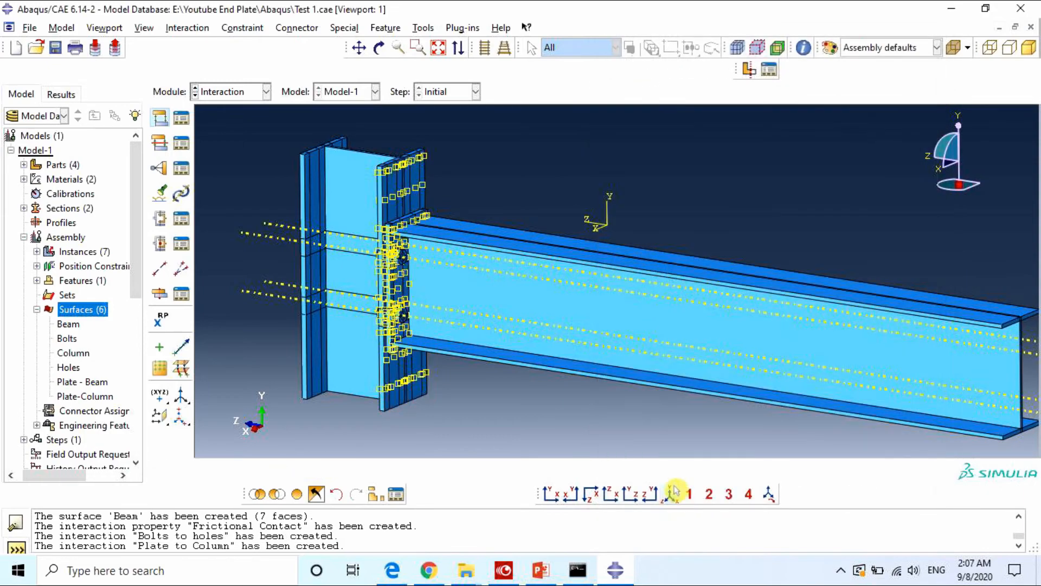
Step: Start a Tie constraint named beam plate welded
scroll(457, 408, "up", 1)
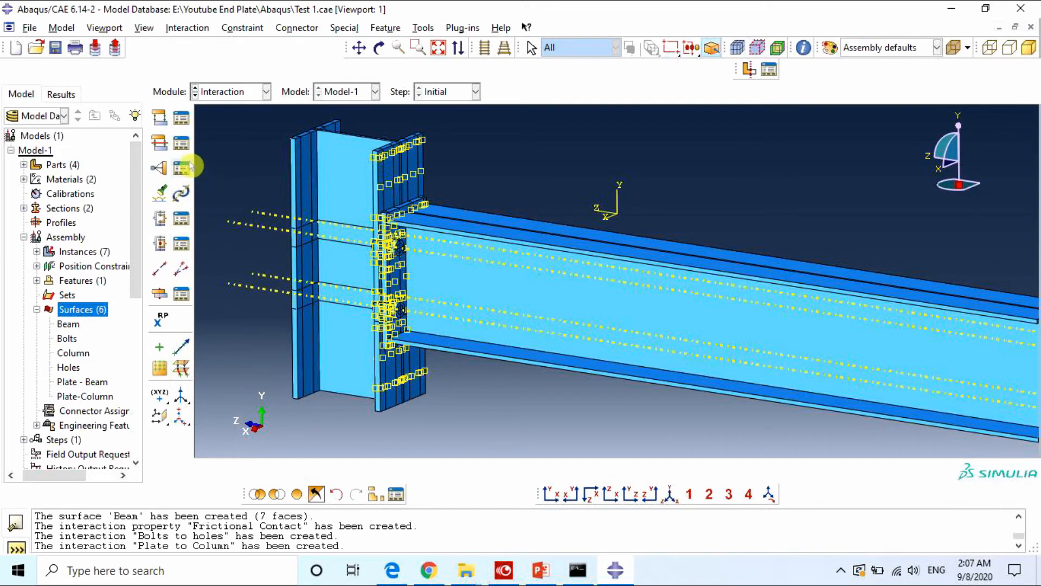
left_click(163, 169)
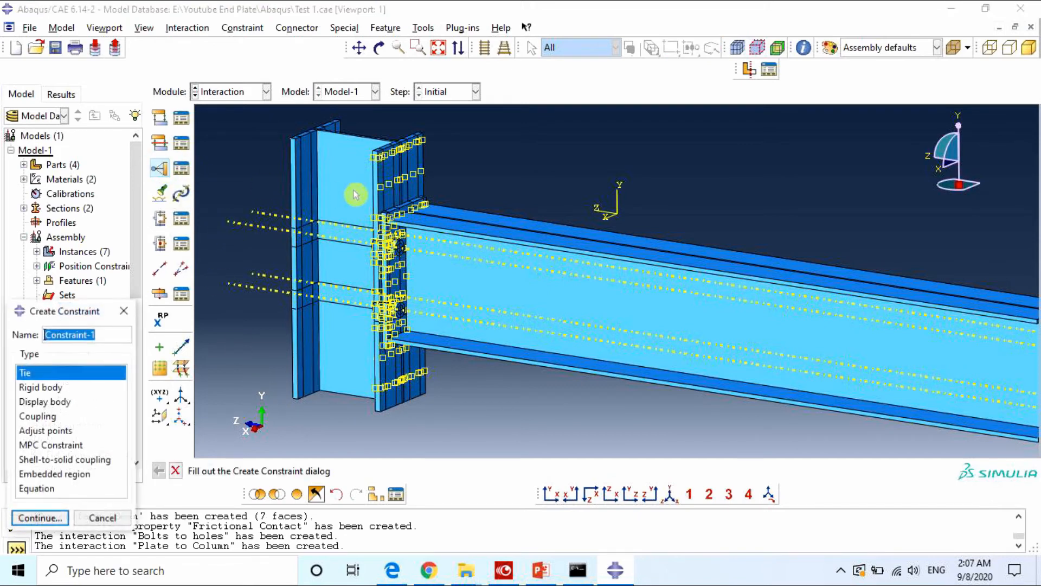
left_click_drag(85, 313, 801, 187)
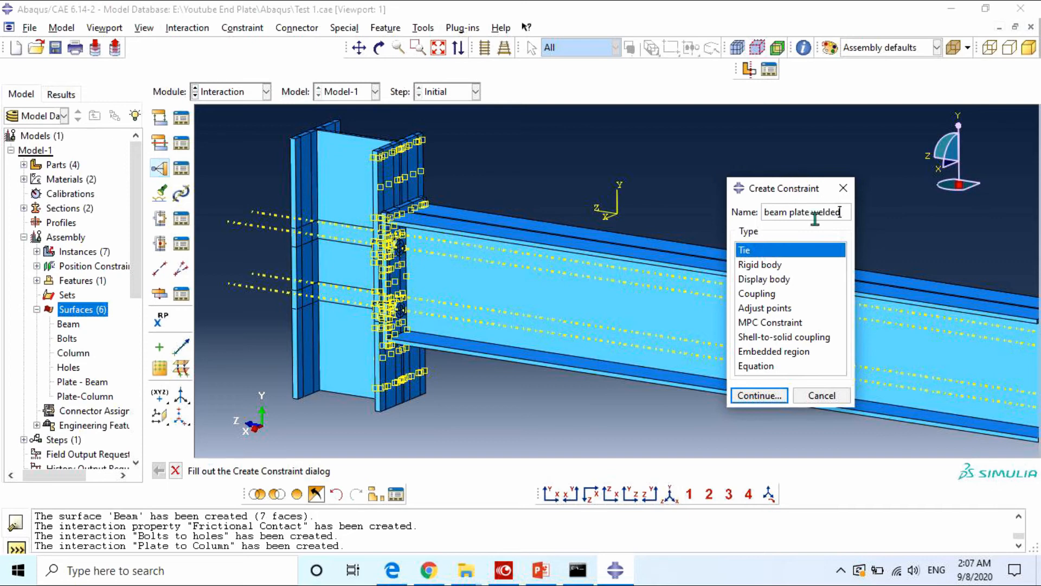
left_click(758, 396)
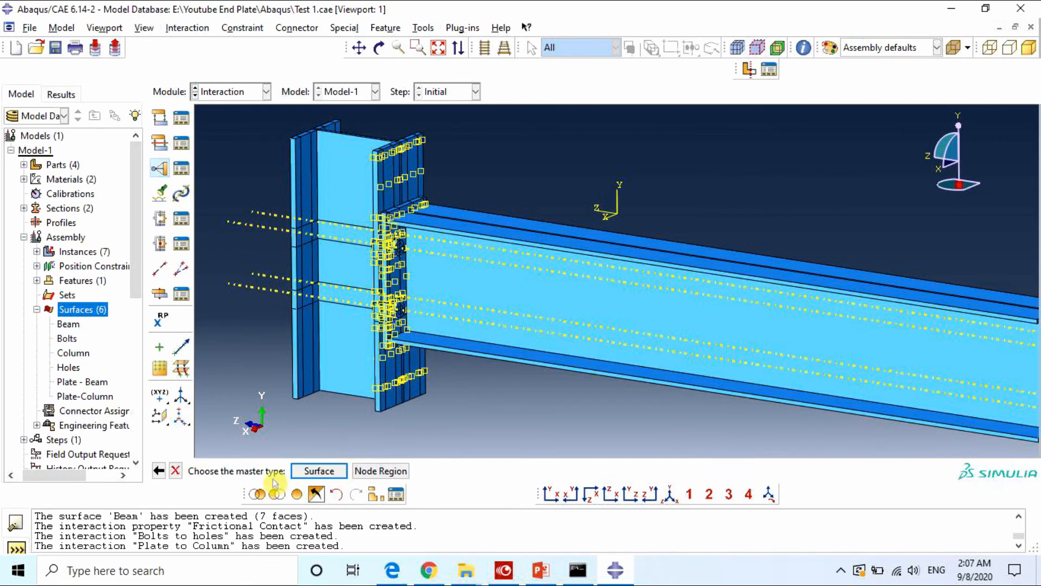
Step: Use a surface as the master type of the tie and assign the existing Plate - Beam surface to it
left_click(319, 471)
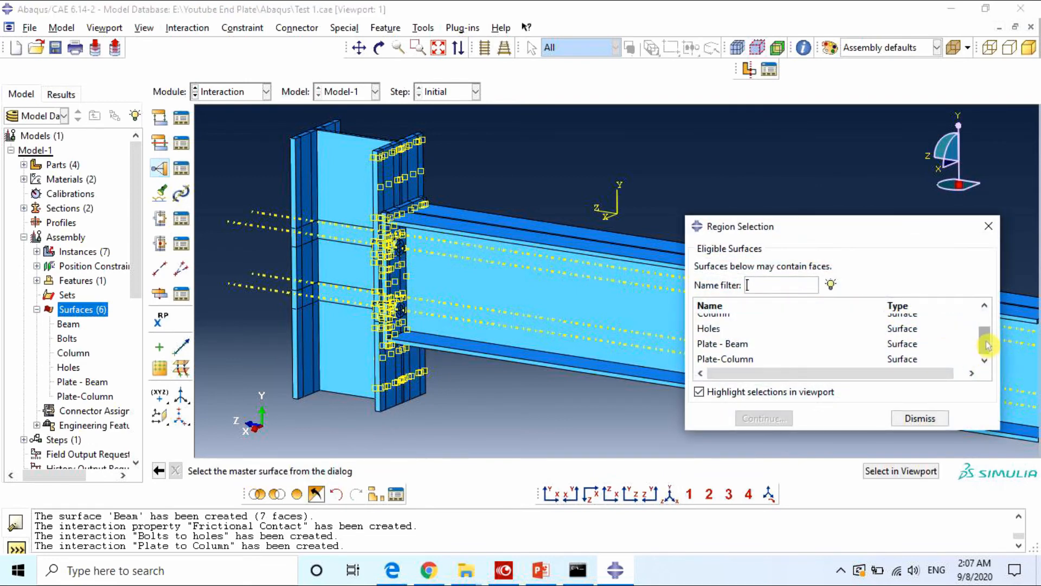
left_click_drag(987, 347, 987, 321)
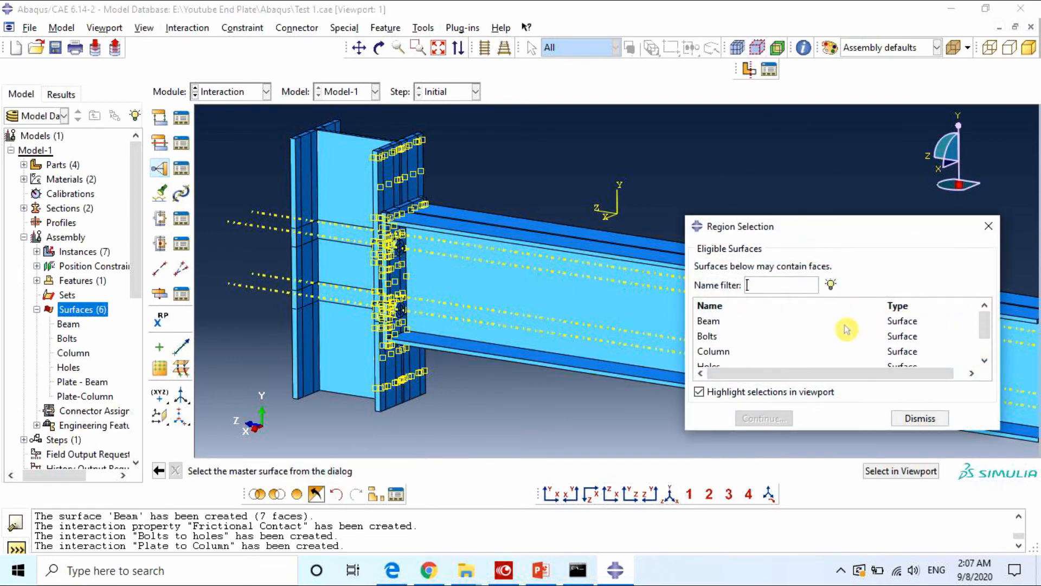
scroll(867, 329, "down", 1)
scroll(892, 330, "down", 1)
left_click(726, 343)
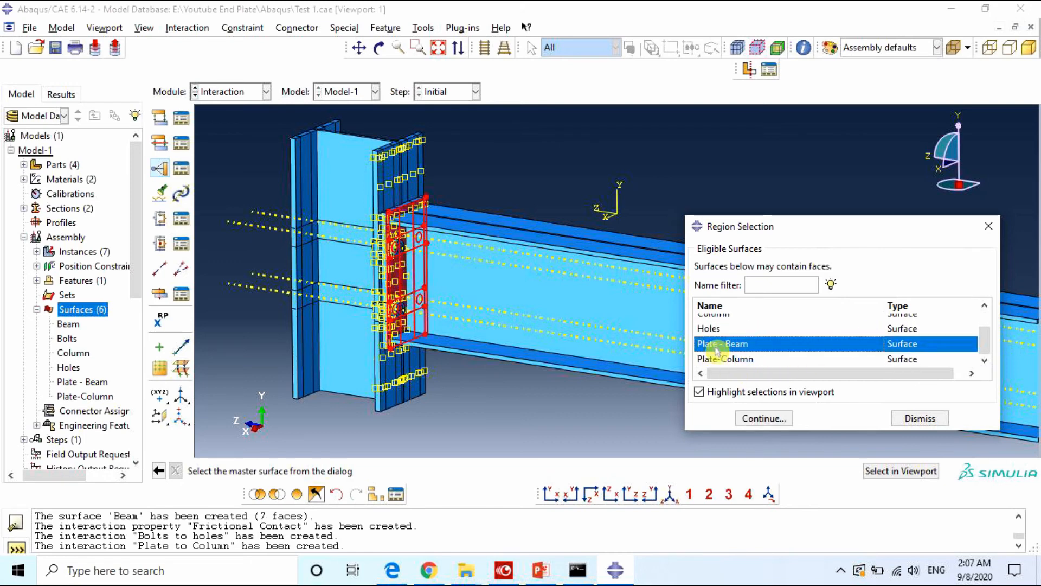
left_click(758, 419)
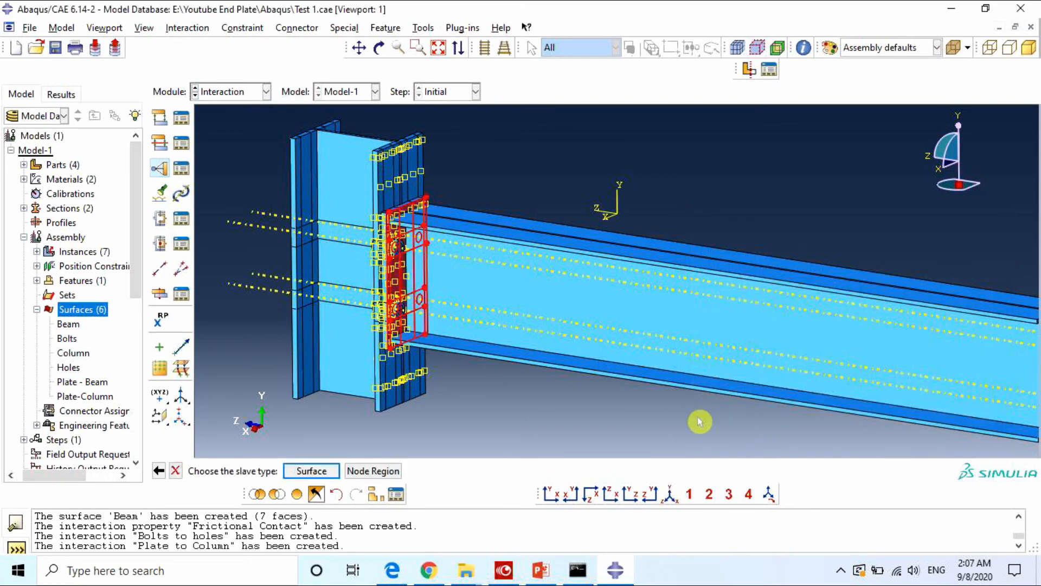
Step: Assign the existing Beam surface as the slave surface and save the beam plate welded tie with its default settings
left_click(319, 471)
scroll(897, 343, "up", 3)
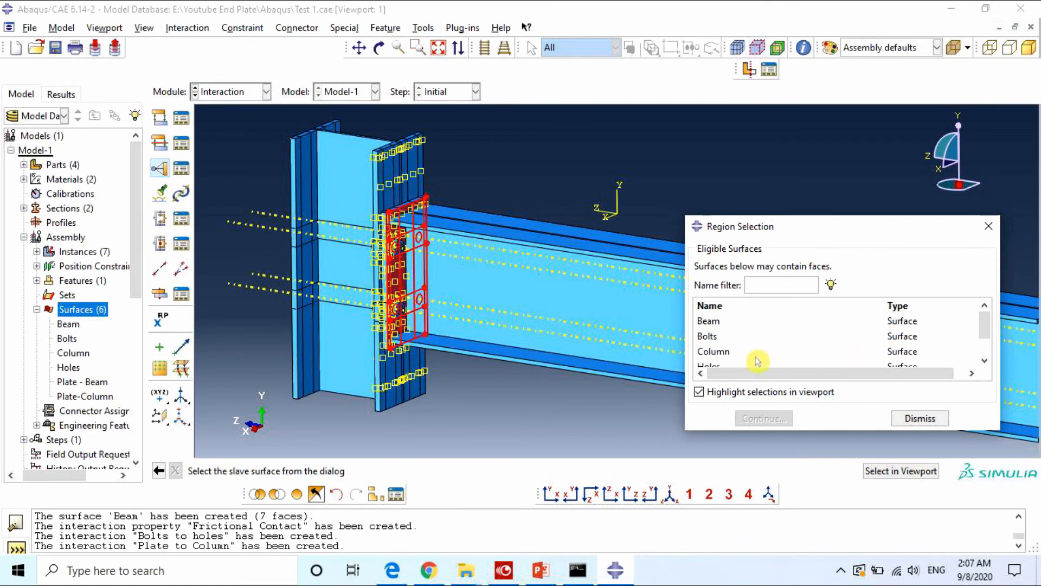
left_click(710, 325)
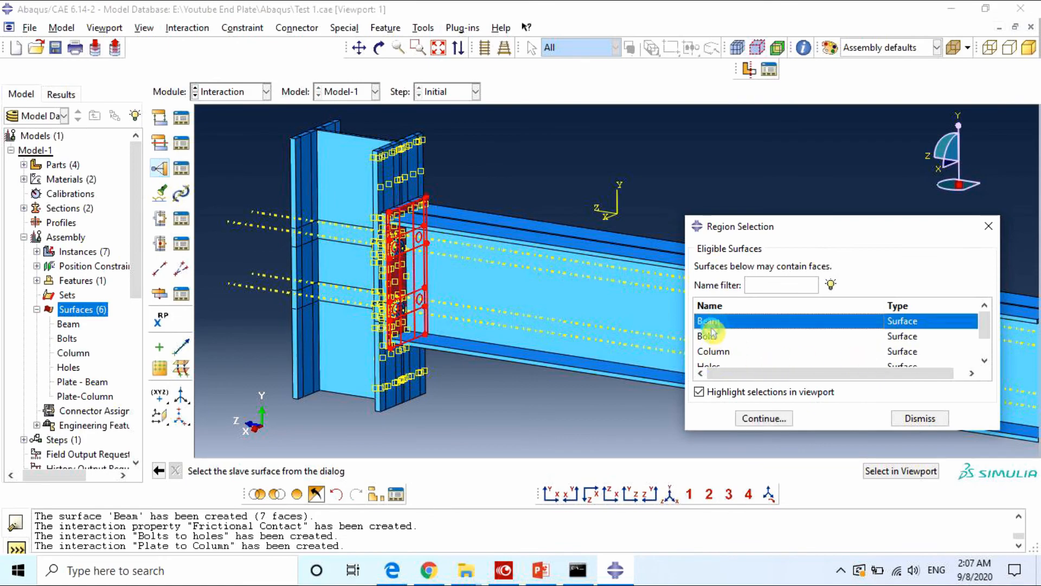
left_click(772, 422)
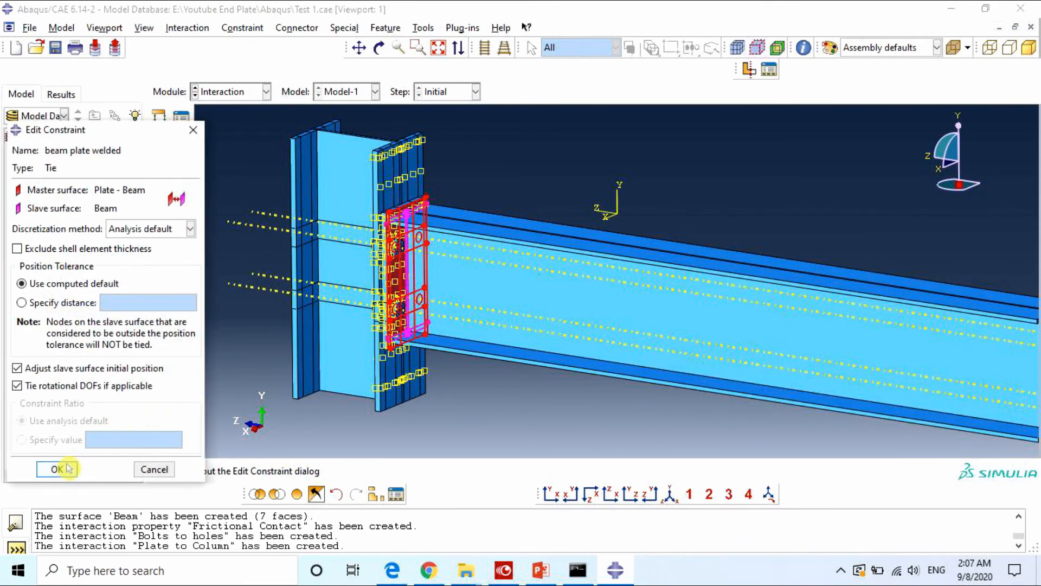
left_click(61, 470)
scroll(302, 302, "down", 1)
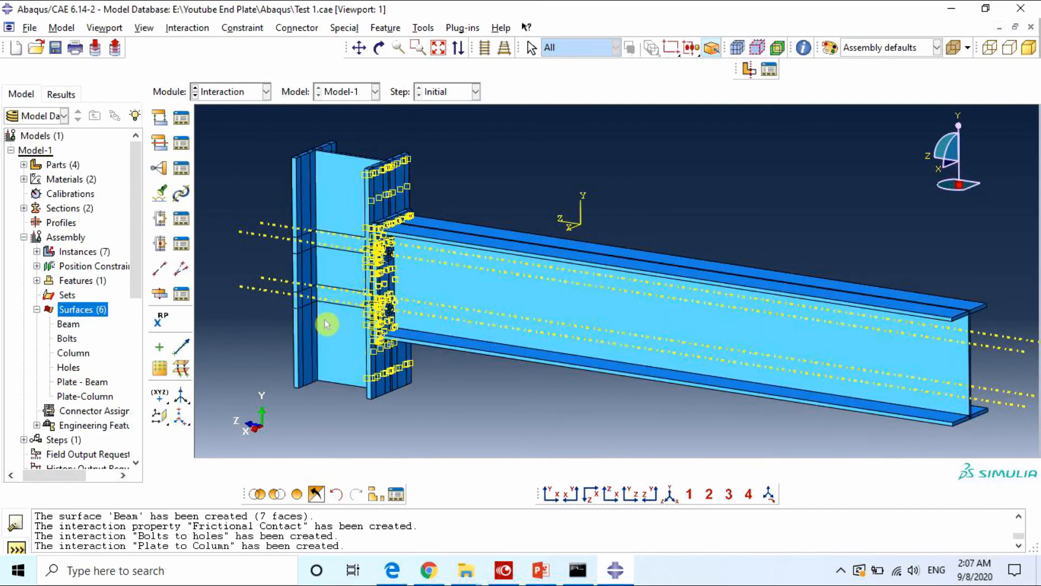